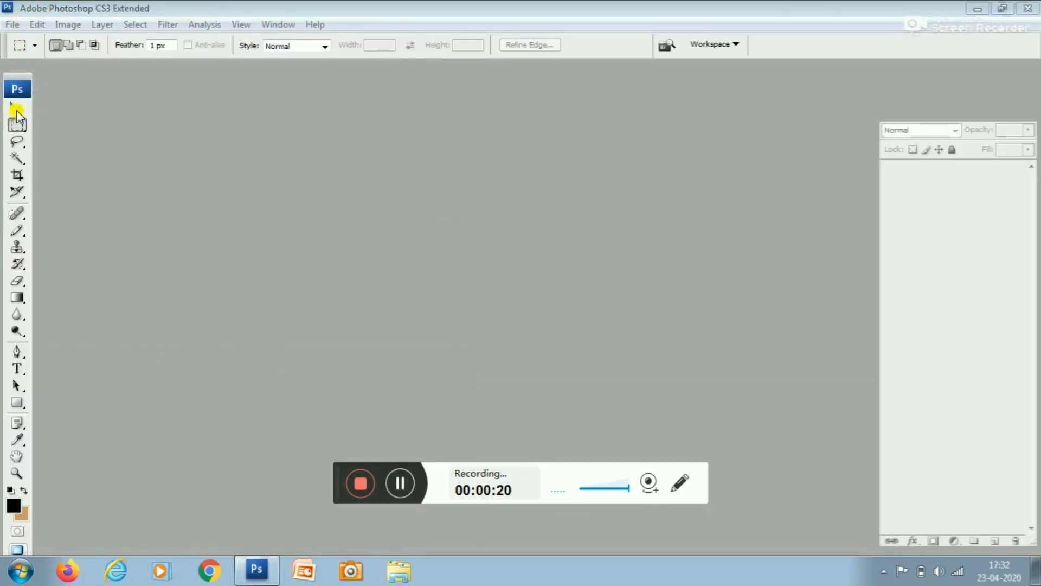
# Step: Create a new document with a blank name, 1920 × 1080 pixels, at 150 pixels/inch resolution
pyautogui.click(11, 25)
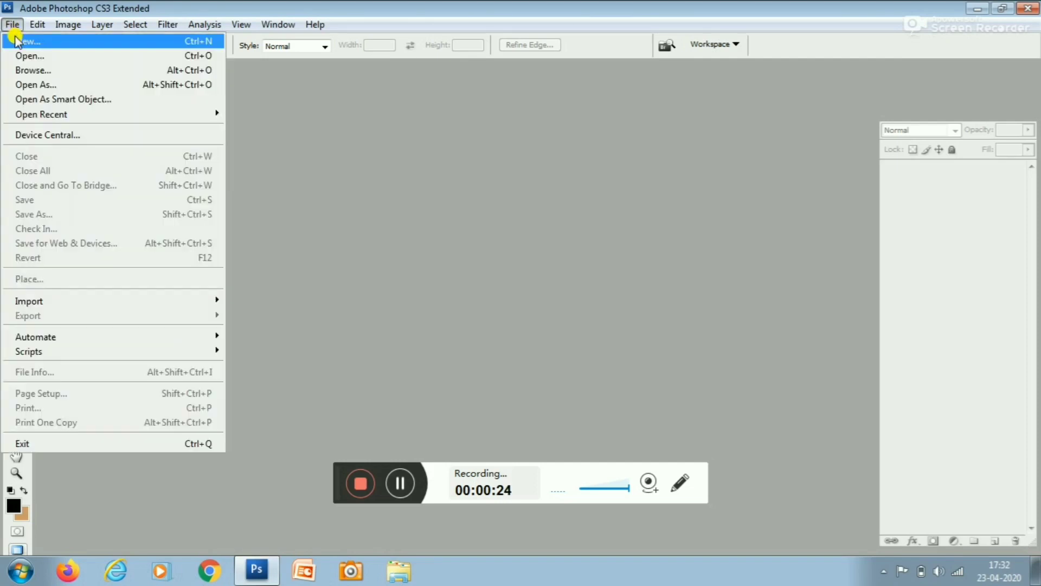
pyautogui.click(22, 41)
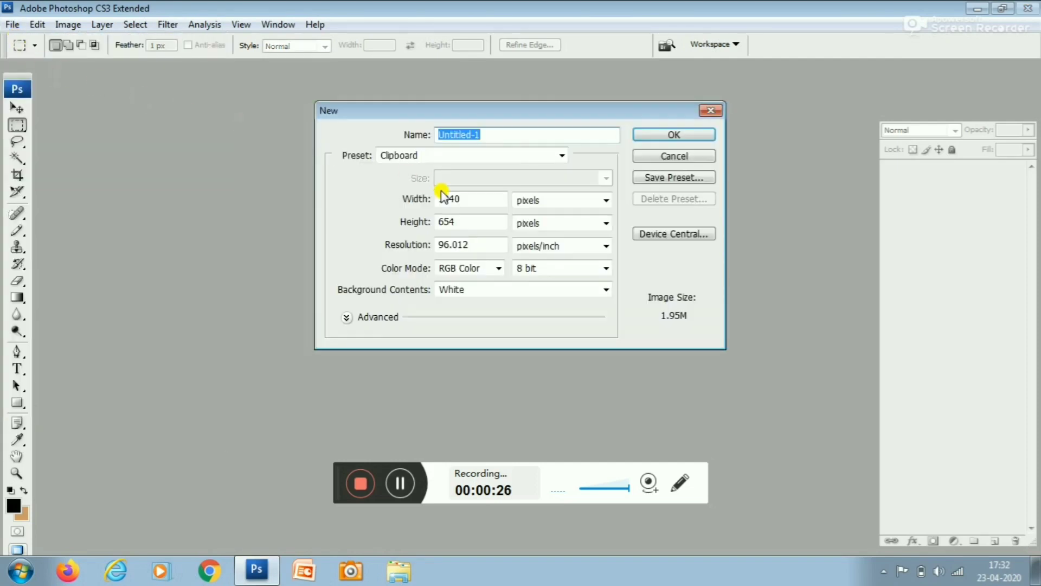
pyautogui.press('BackSpace')
pyautogui.click(478, 201)
pyautogui.press('BackSpace')
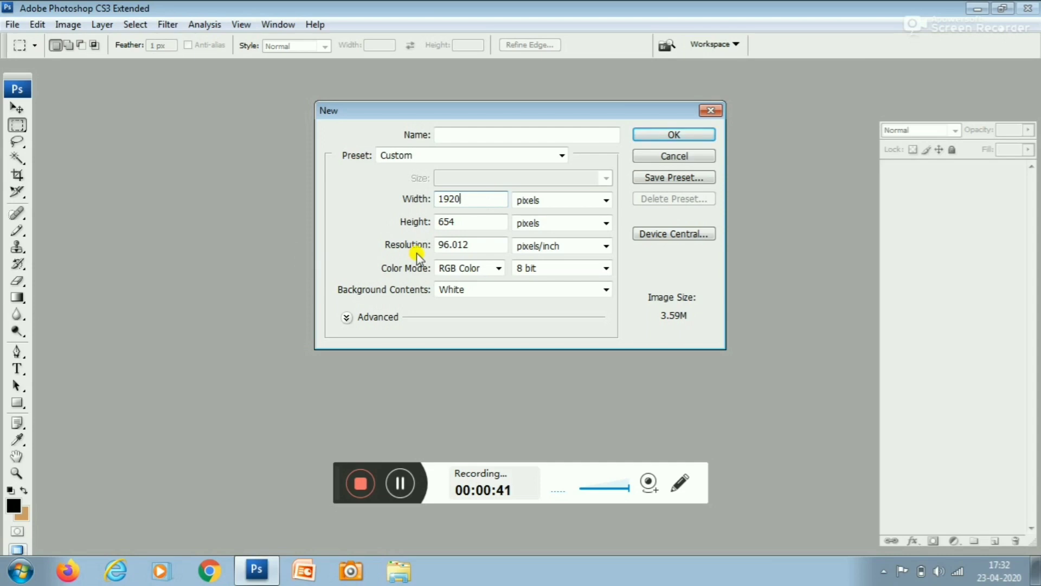
pyautogui.click(499, 225)
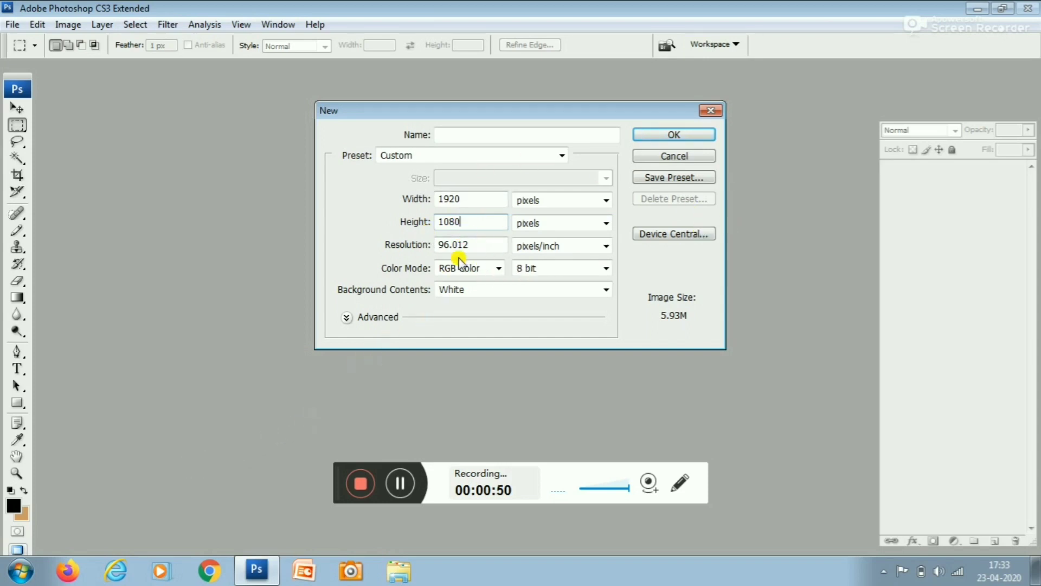
pyautogui.click(482, 242)
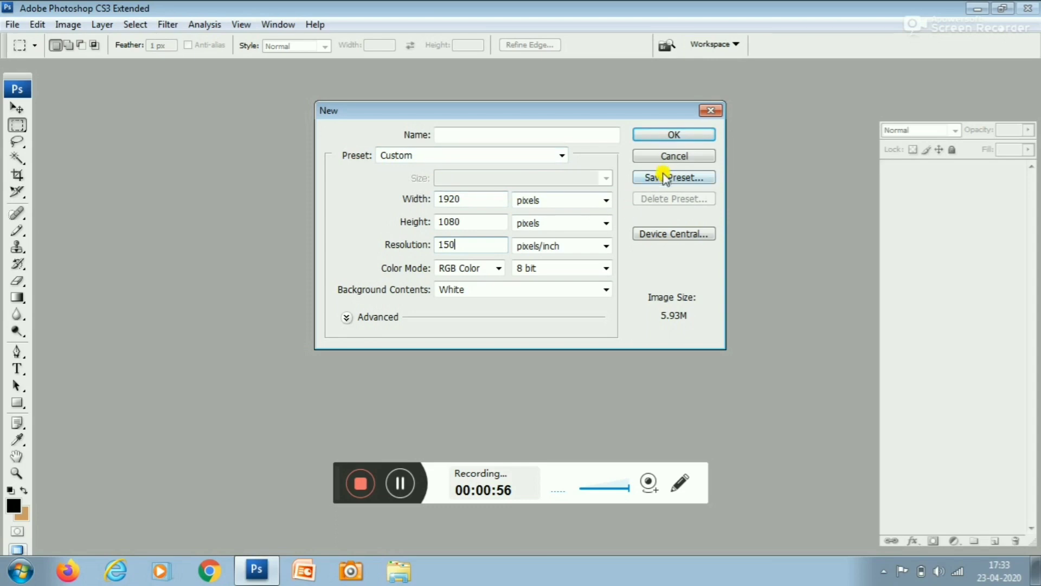
pyautogui.click(672, 135)
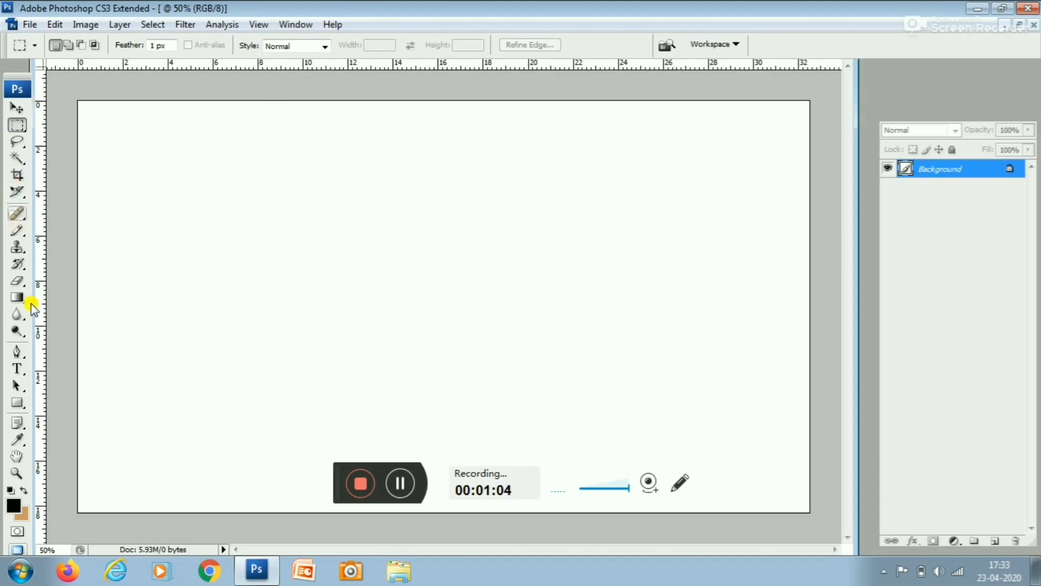
# Step: Add a wide text box across the middle of the canvas containing the person's first name in capital letters
pyautogui.click(16, 368)
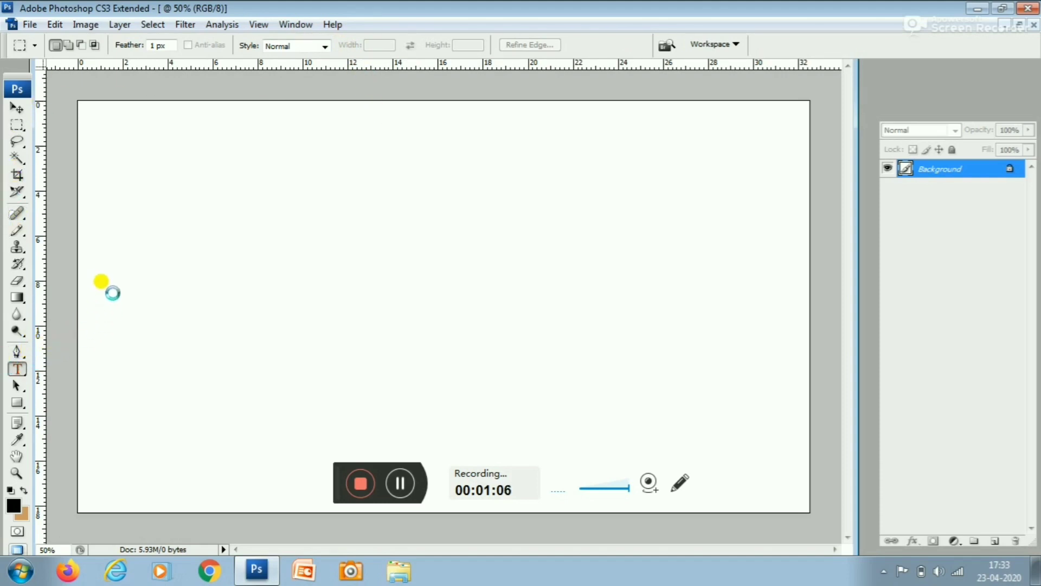
pyautogui.moveTo(121, 249); pyautogui.dragTo(799, 408)
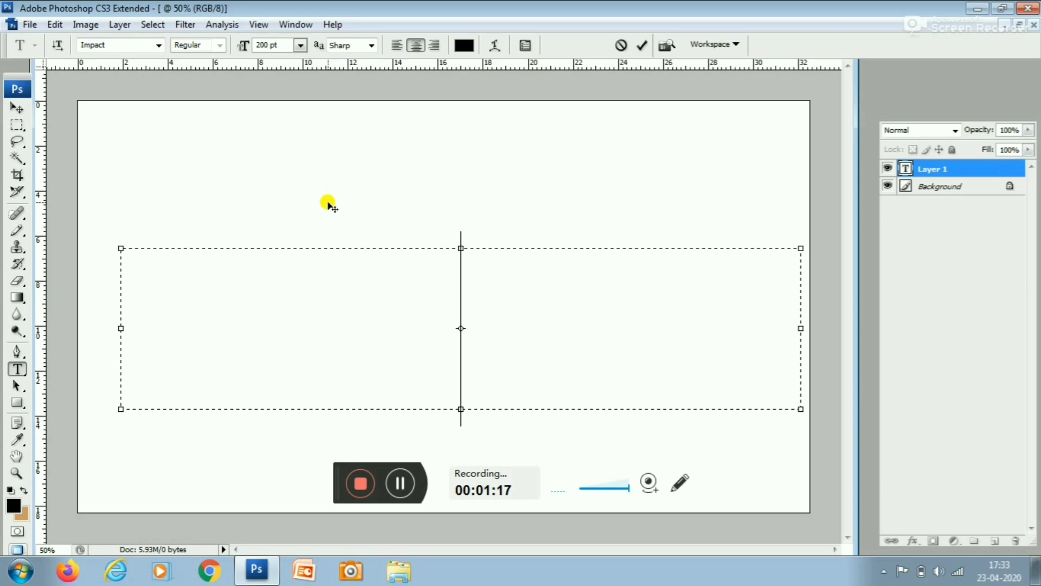
pyautogui.write('DH')
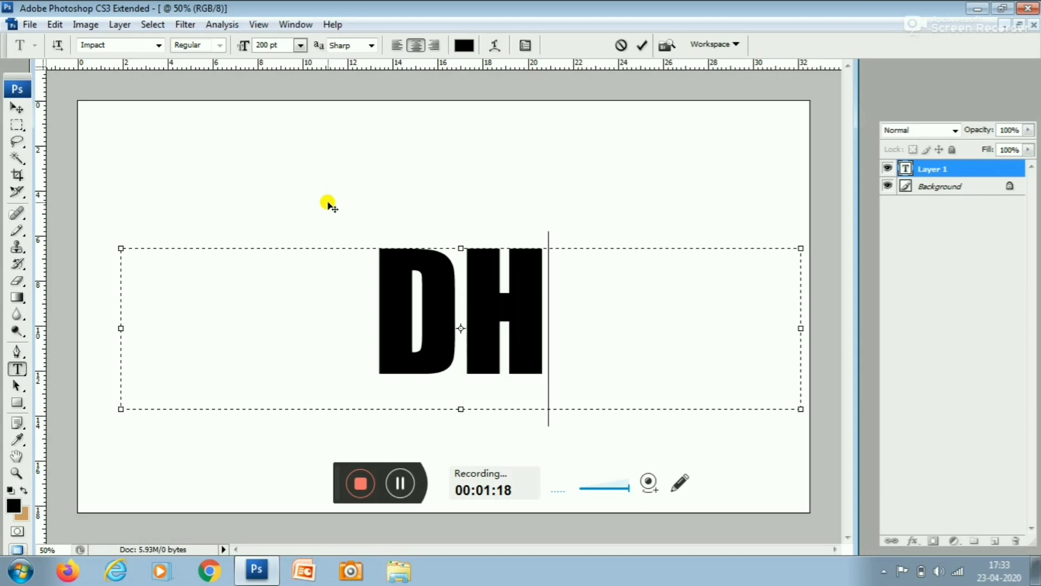
pyautogui.write('AI')
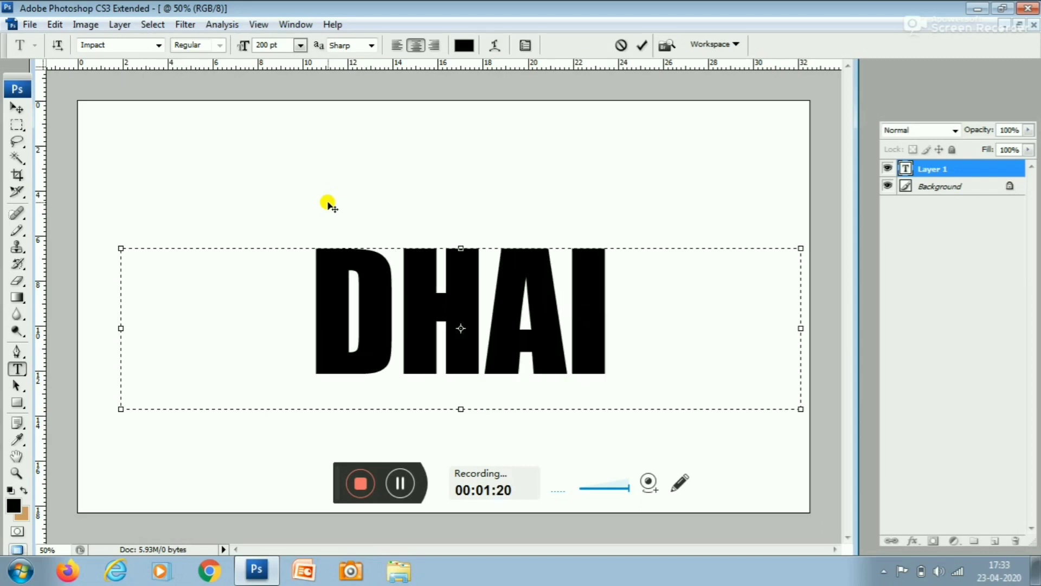
pyautogui.write('RY ')
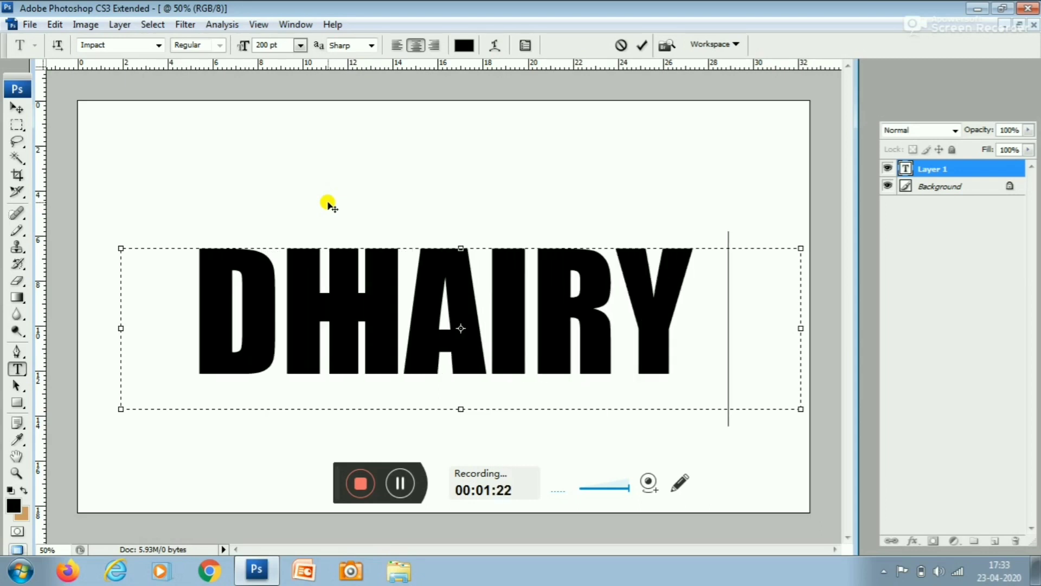
pyautogui.write('A')
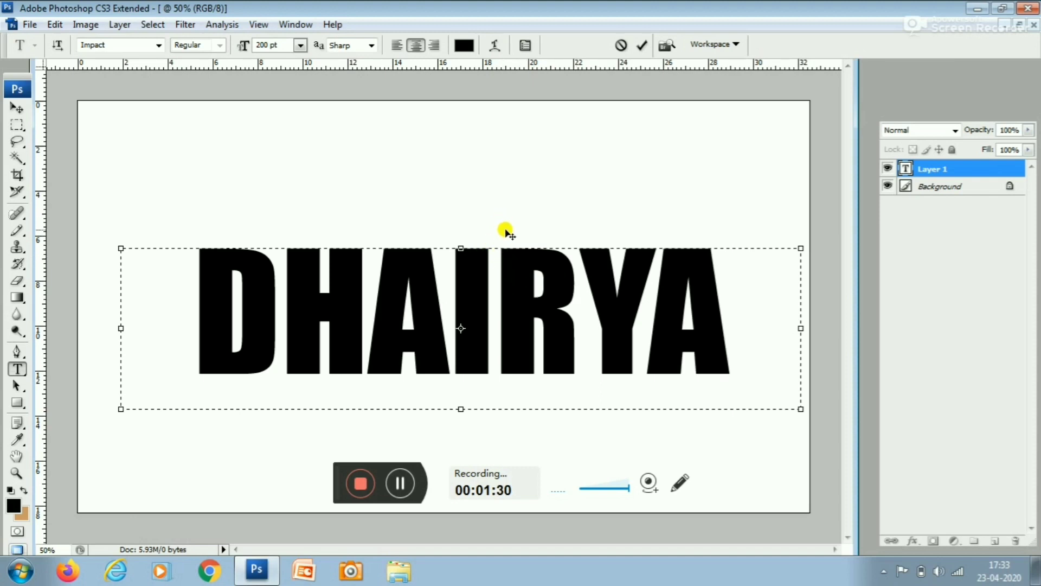
pyautogui.press('ctrl')
pyautogui.hotkey('ctrl', 'a')
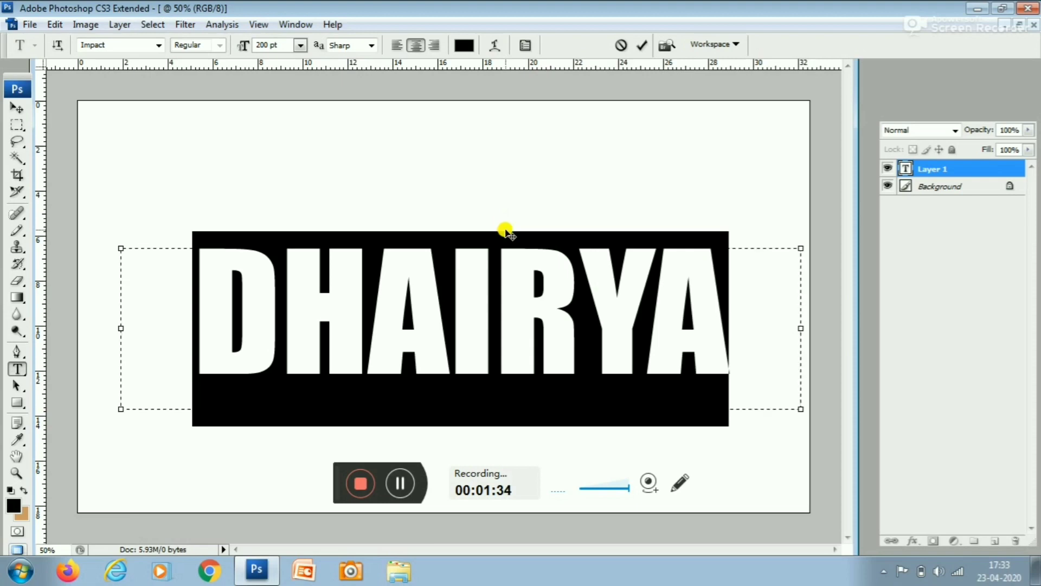
pyautogui.click(751, 294)
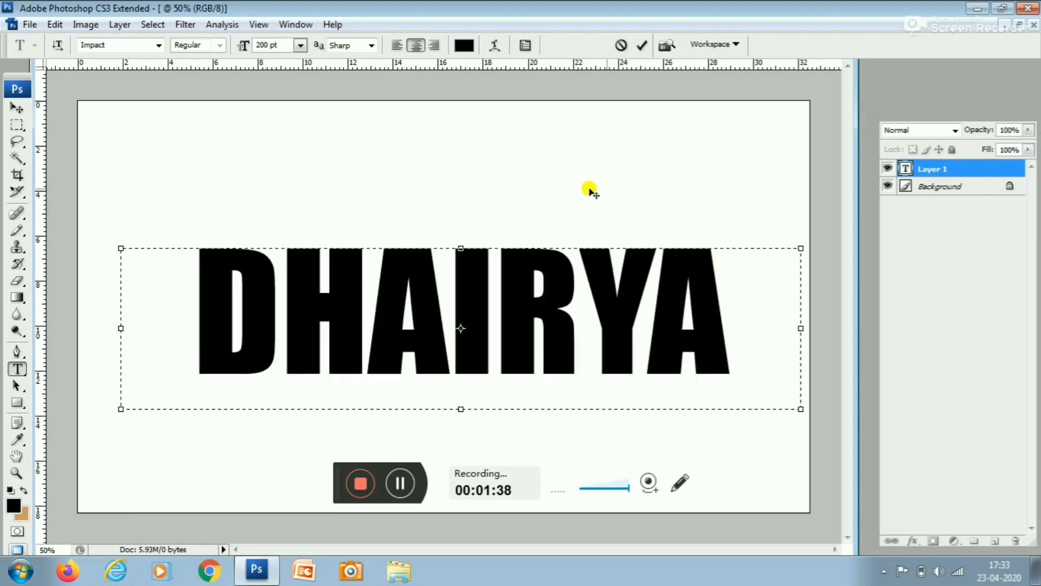
pyautogui.click(17, 108)
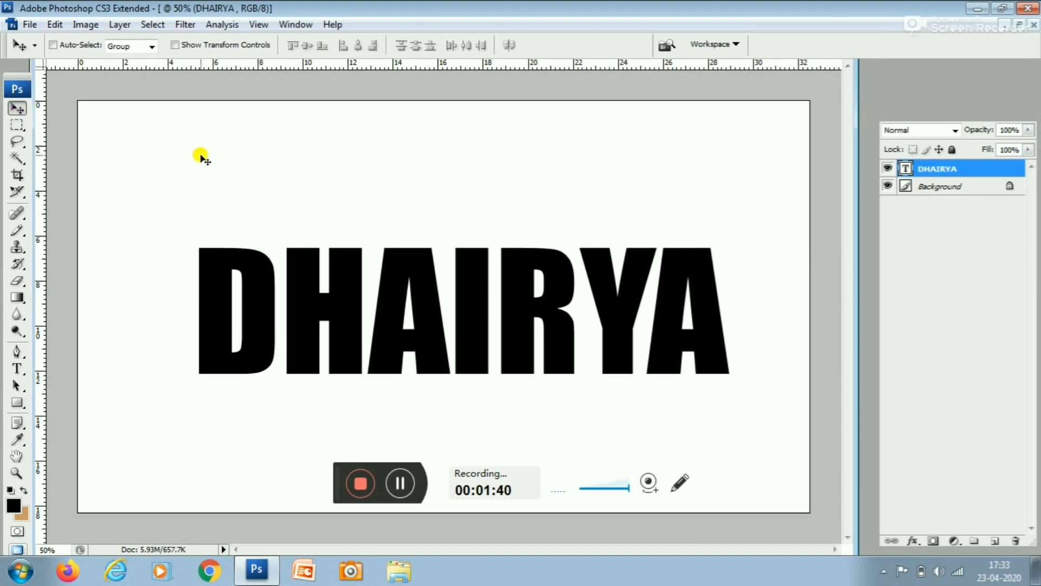
# Step: Centre the text layer vertically and horizontally on the whole canvas, and clear the selection
pyautogui.hotkey('ctrl', 'a')
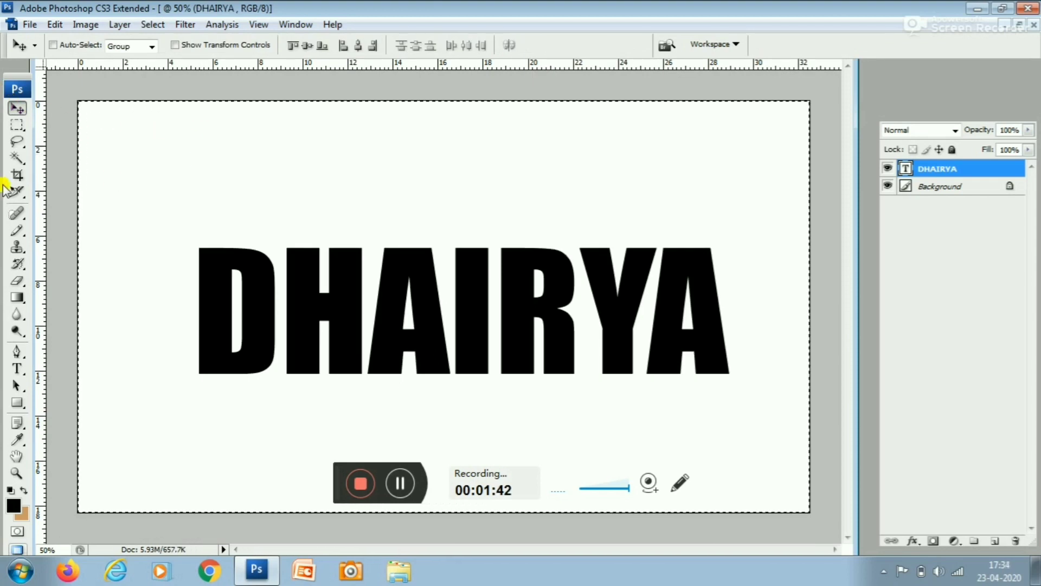
pyautogui.click(305, 47)
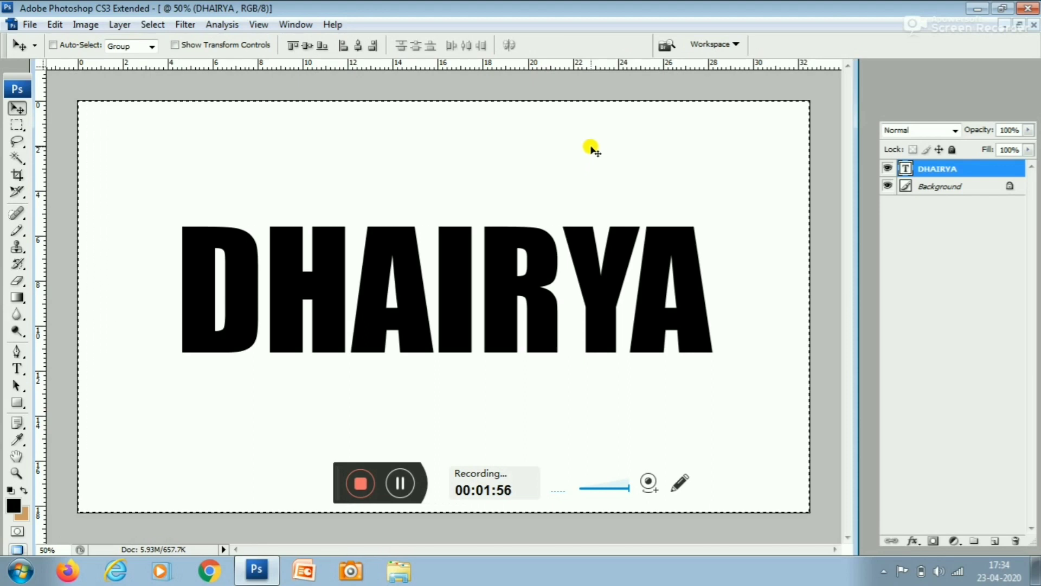
pyautogui.click(152, 25)
pyautogui.click(168, 55)
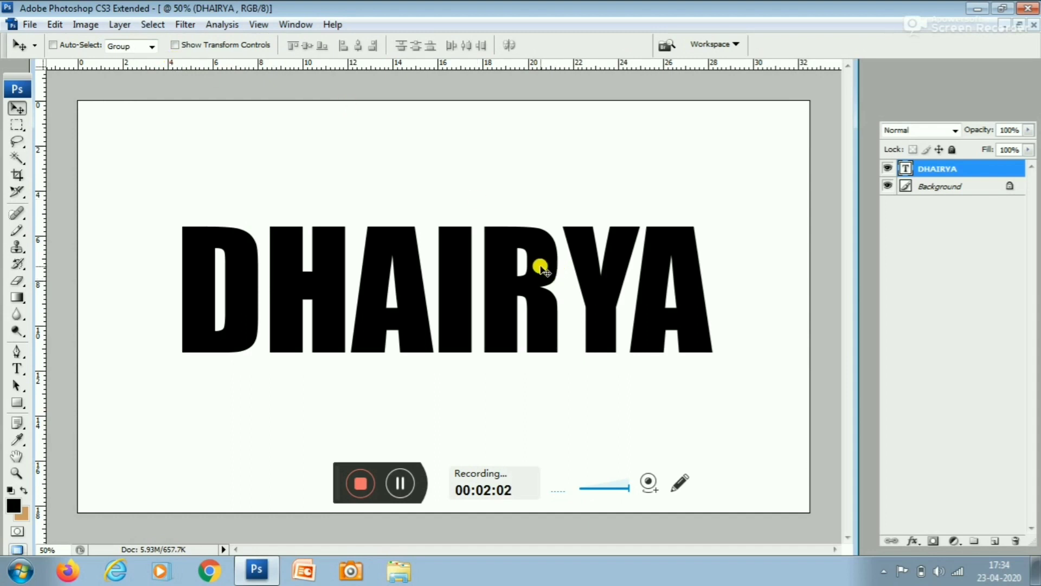
# Step: Place the billiards JPEG photo from the Desktop over the text, centred at X 960 px, Y 540 px
pyautogui.click(40, 26)
pyautogui.moveTo(46, 26)
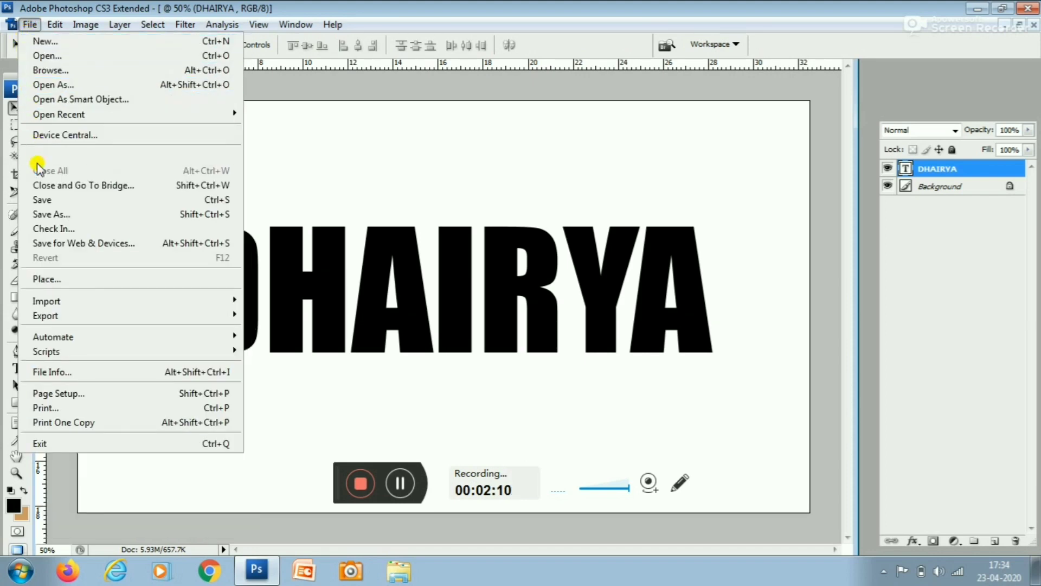
pyautogui.click(39, 278)
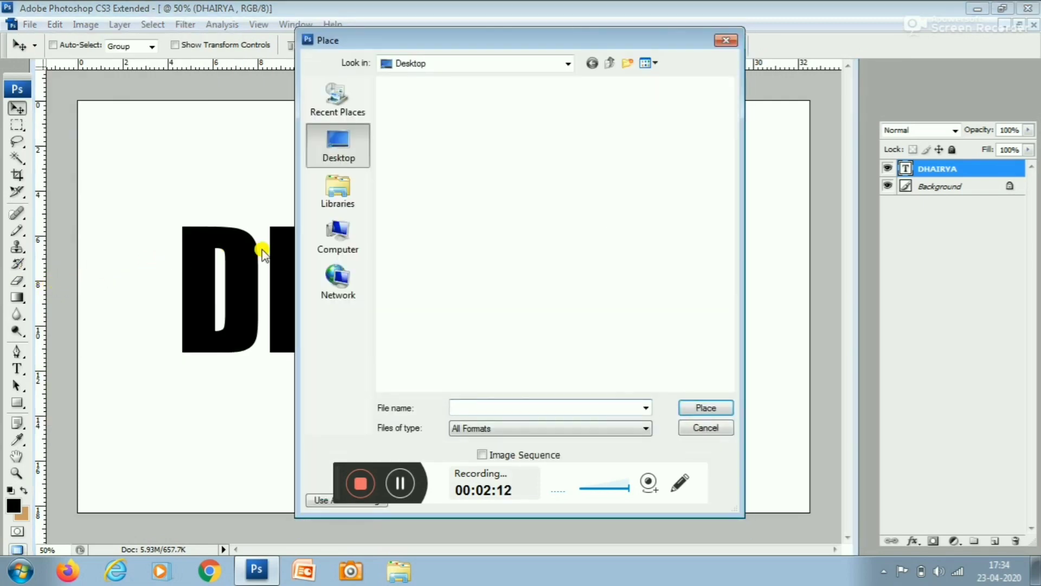
pyautogui.moveTo(728, 164); pyautogui.dragTo(703, 297)
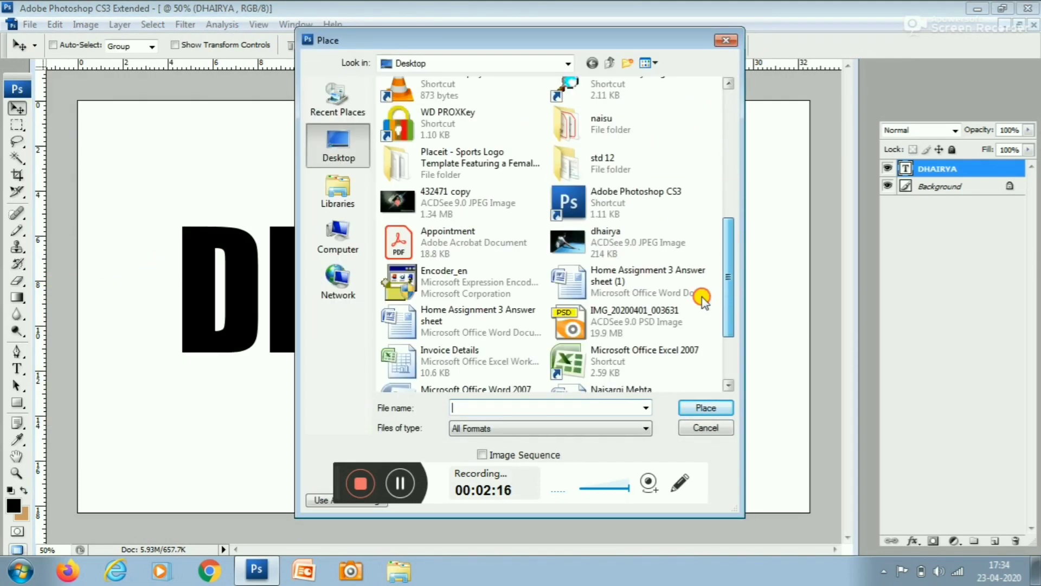
pyautogui.click(596, 237)
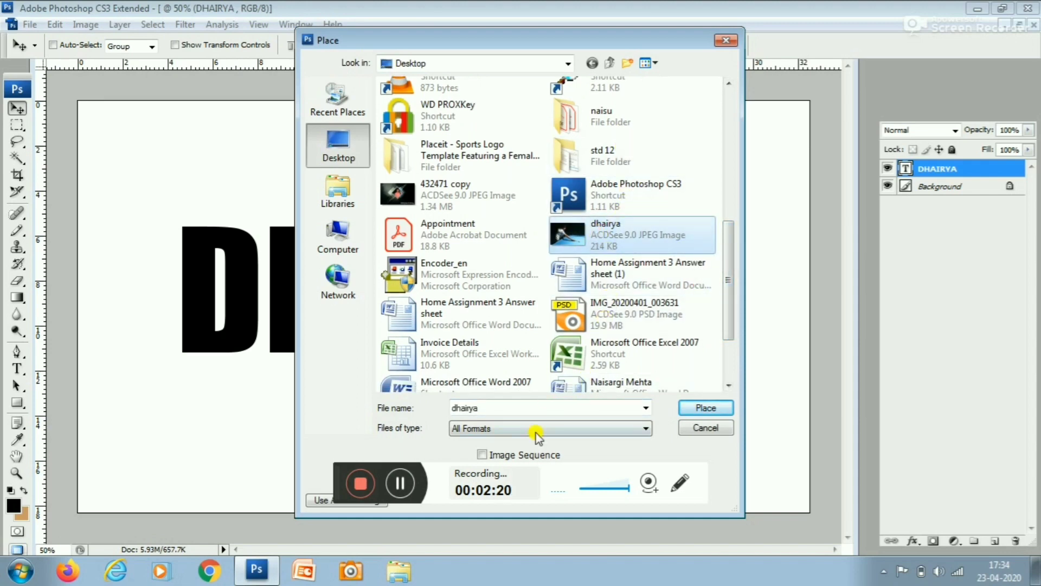
pyautogui.click(729, 413)
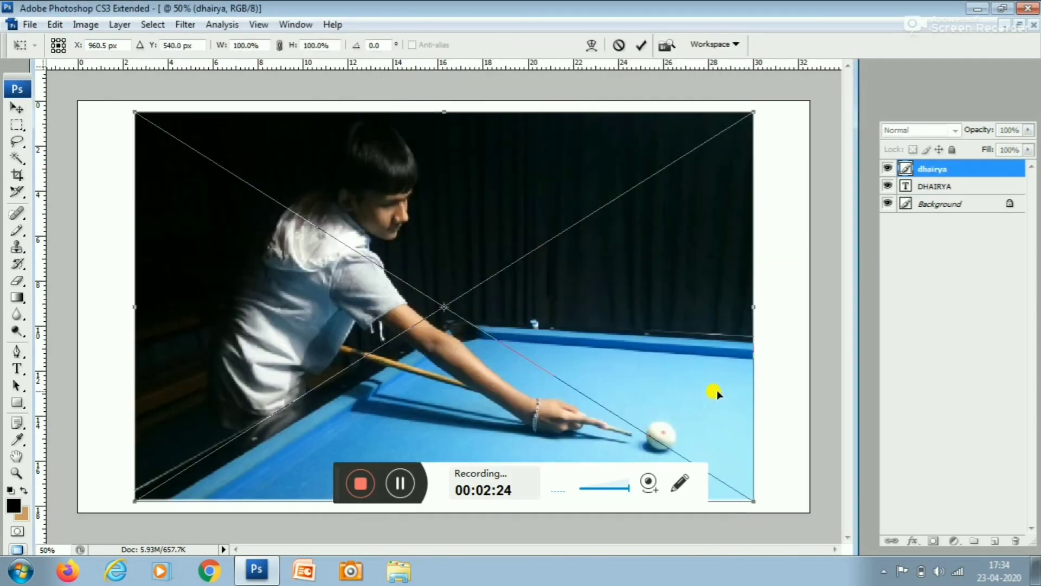
pyautogui.moveTo(537, 306); pyautogui.dragTo(531, 311)
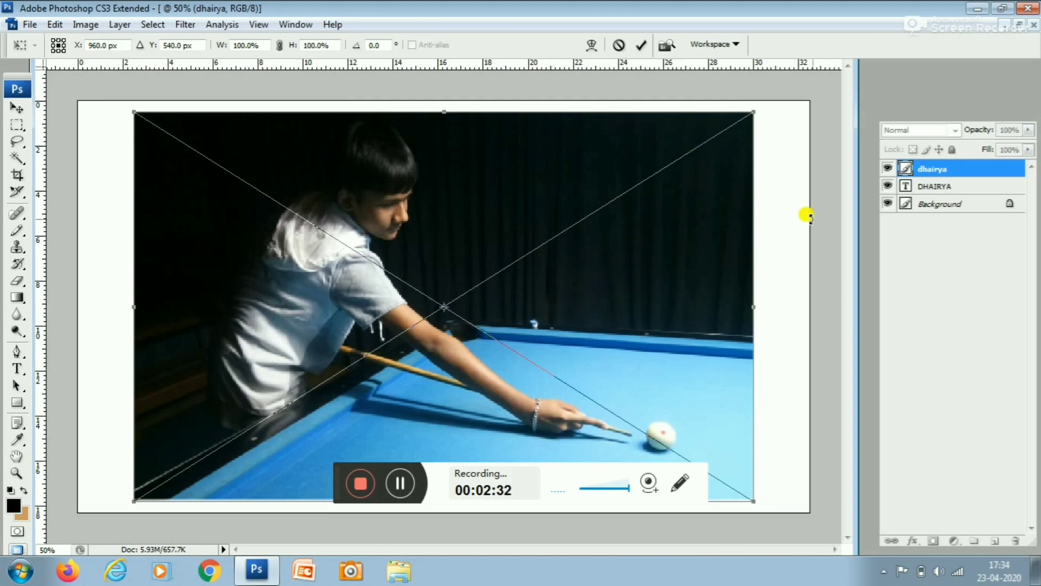
pyautogui.press('Return')
# Step: Clip the placed photo to the text layer and shift it downward so the face falls inside the letters
pyautogui.rightClick(943, 169)
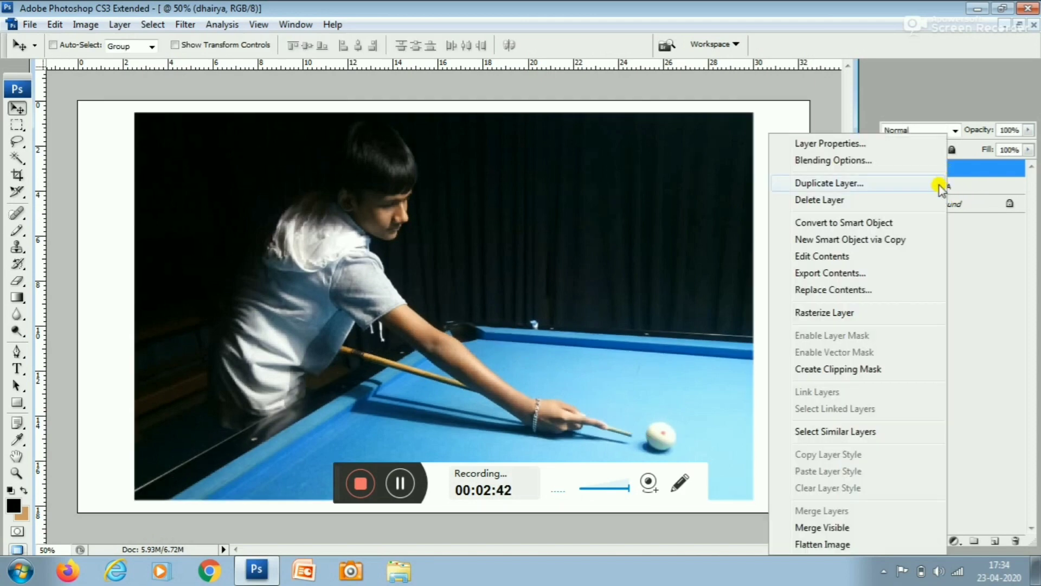
pyautogui.click(825, 374)
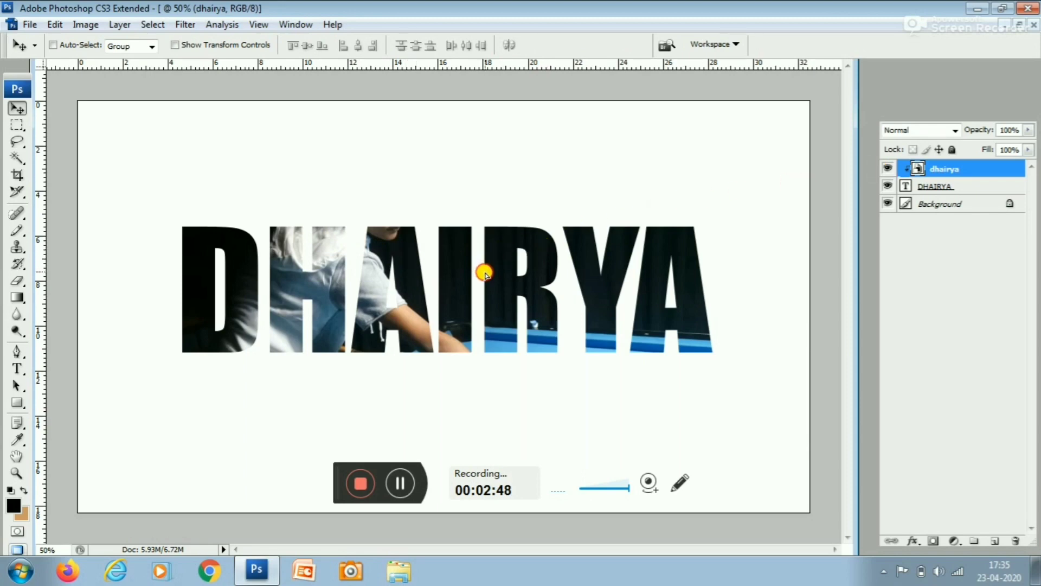
pyautogui.moveTo(481, 271); pyautogui.dragTo(458, 341)
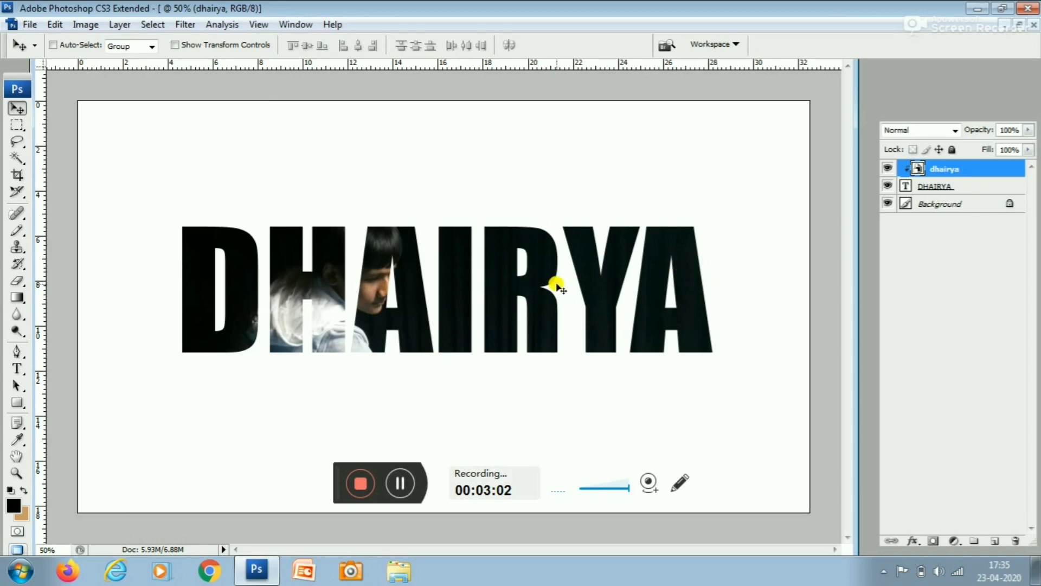
# Step: Add a Drop Shadow layer style to the text layer and set its opacity to 88%
pyautogui.click(959, 185)
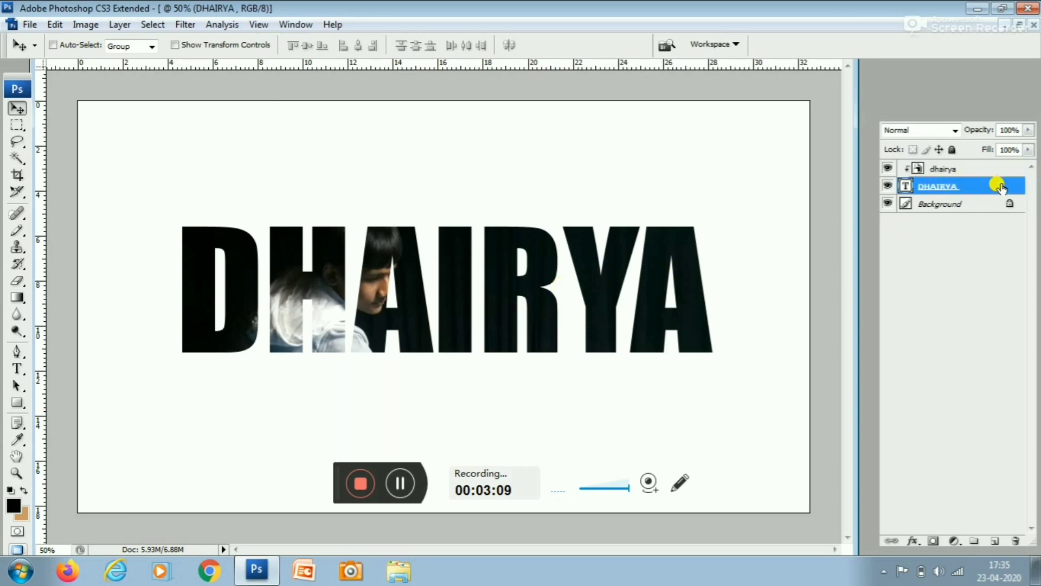
pyautogui.doubleClick(994, 184)
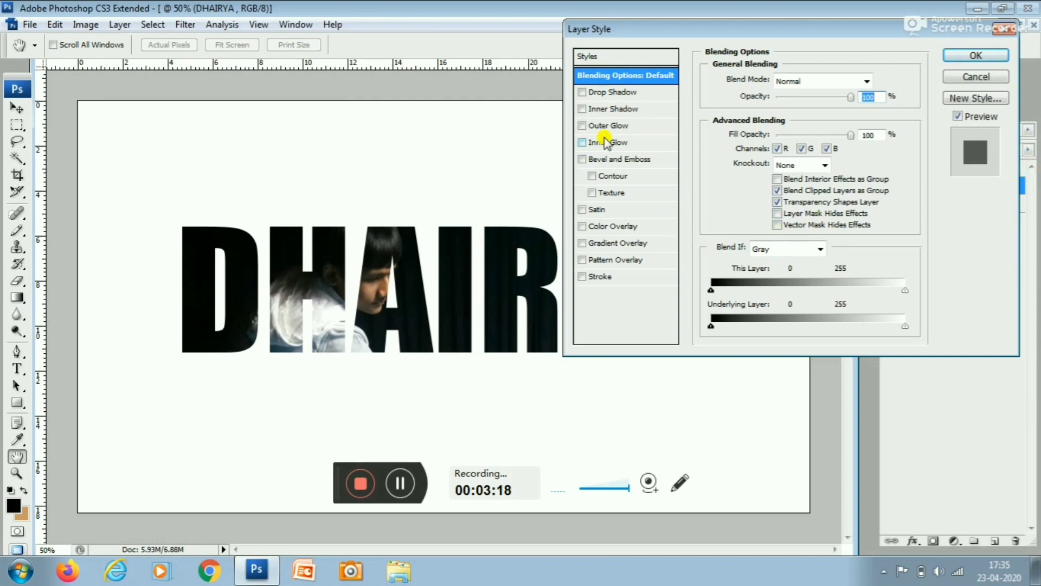
pyautogui.click(596, 95)
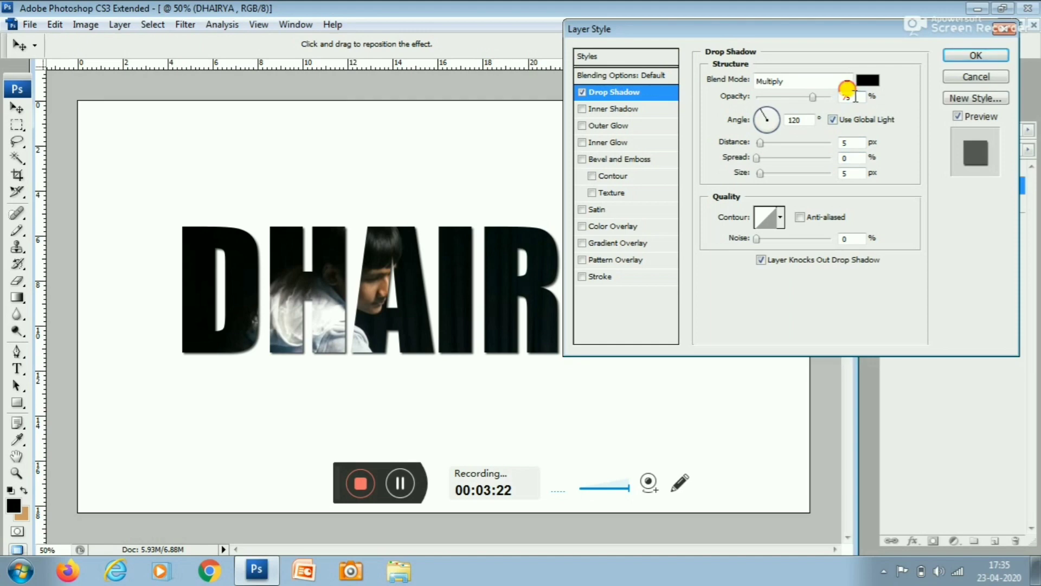
pyautogui.press('BackSpace')
pyautogui.press('BackSpace')
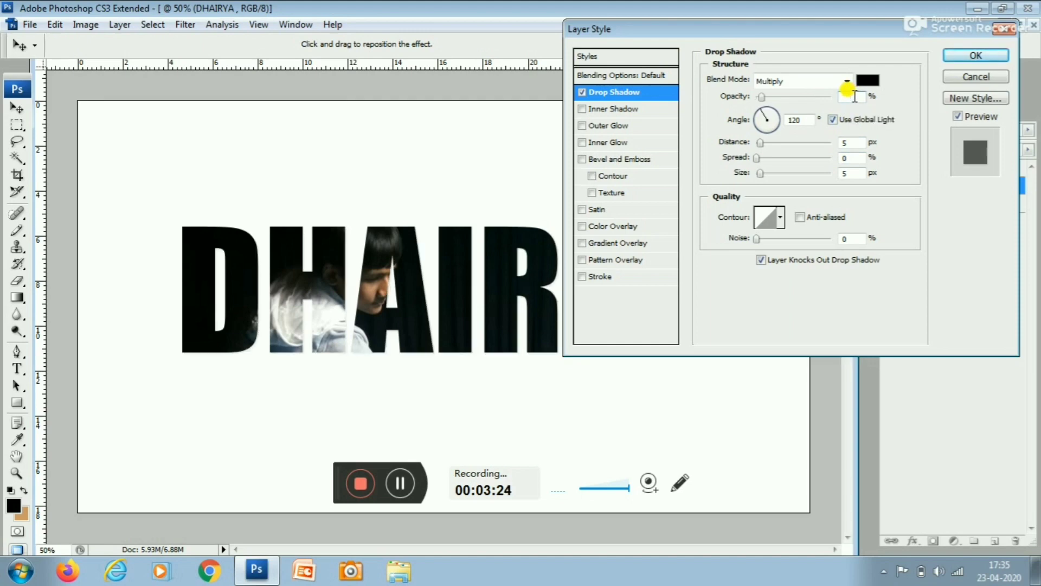
pyautogui.write('88')
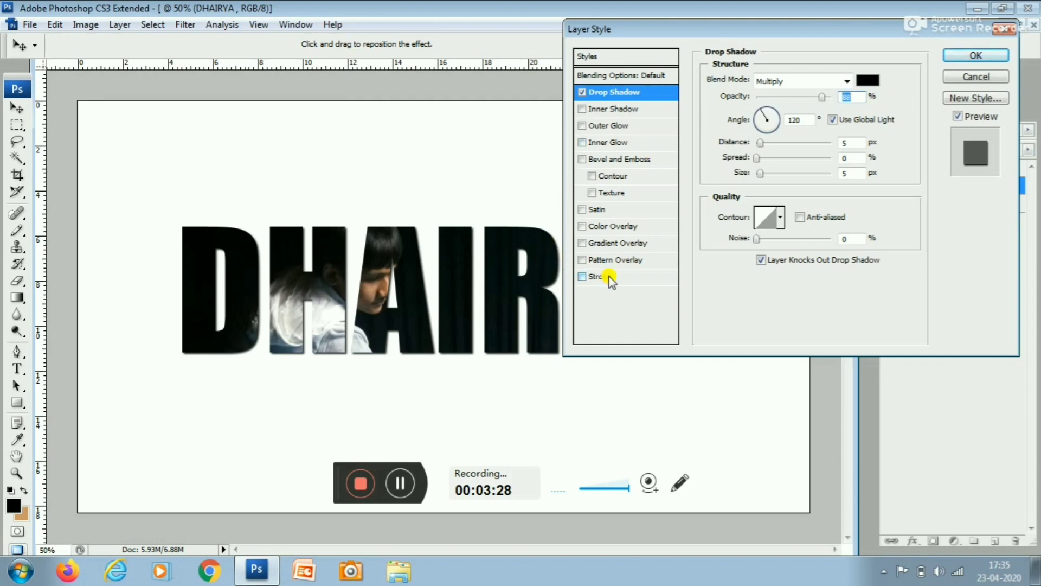
# Step: Add a white (#ffffff) Stroke of 1 px to the text layer and apply the layer style
pyautogui.click(594, 277)
pyautogui.click(744, 177)
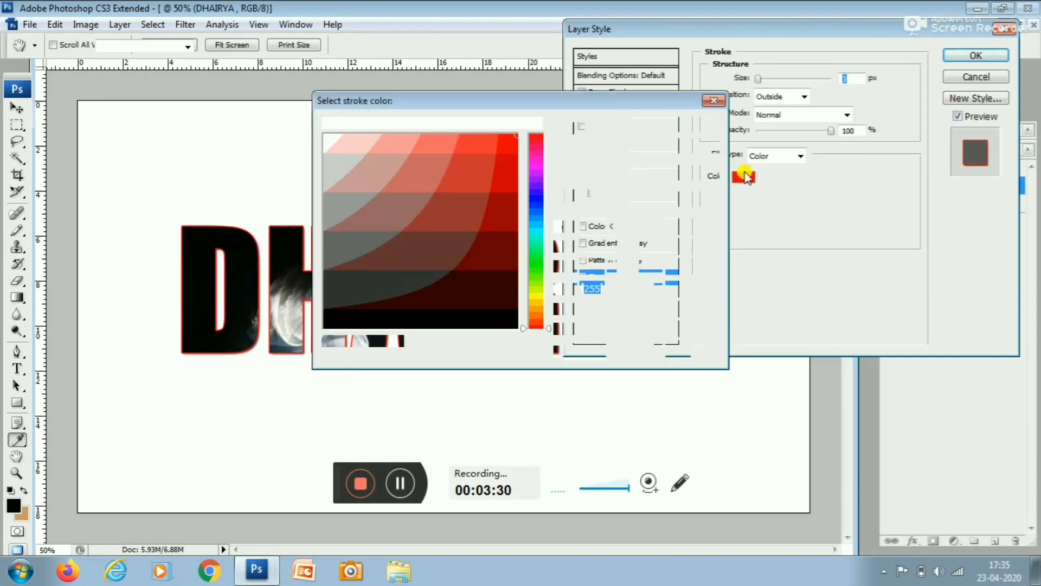
pyautogui.click(509, 321)
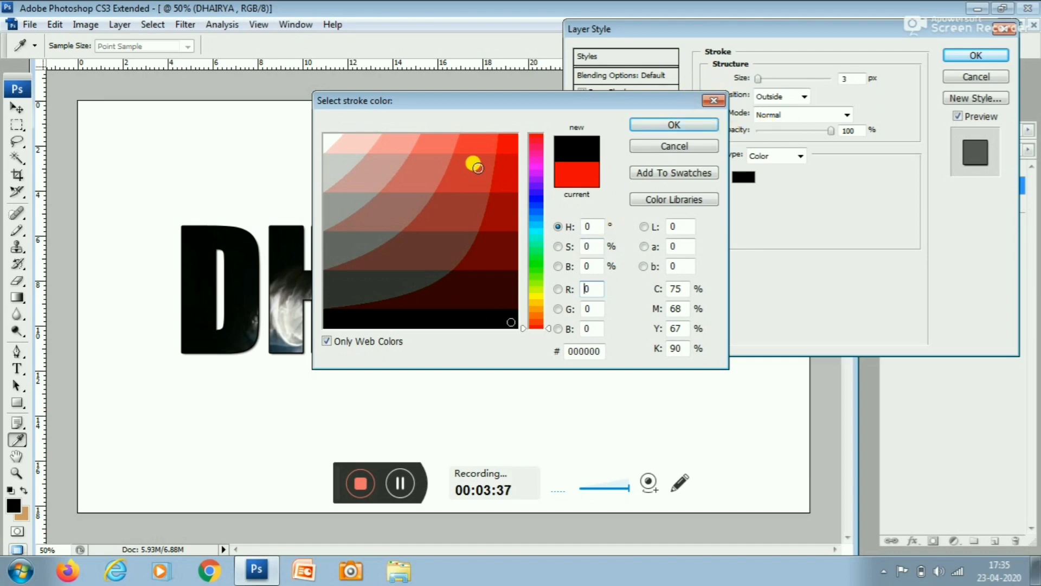
pyautogui.click(327, 142)
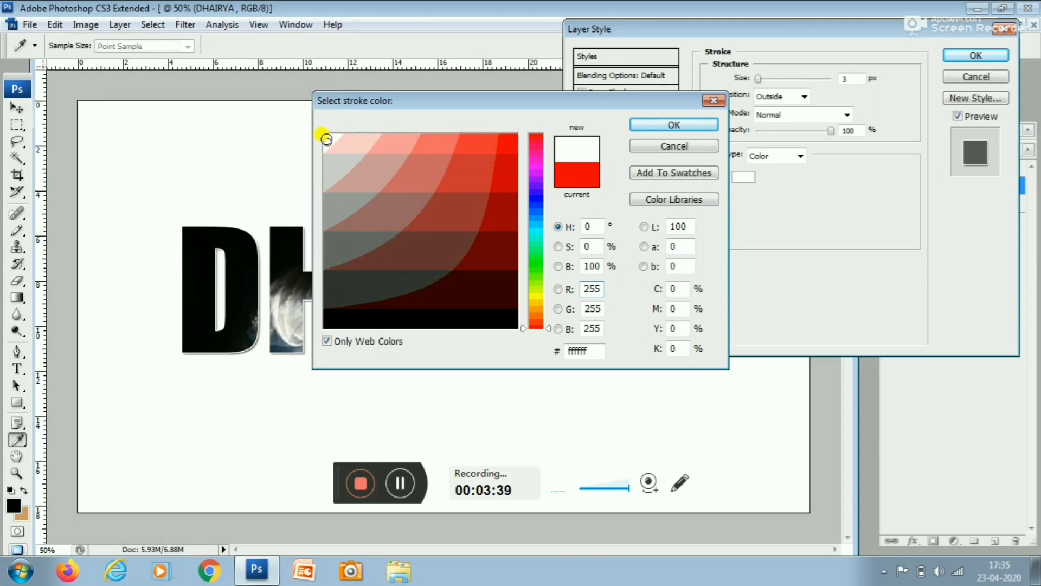
pyautogui.click(657, 126)
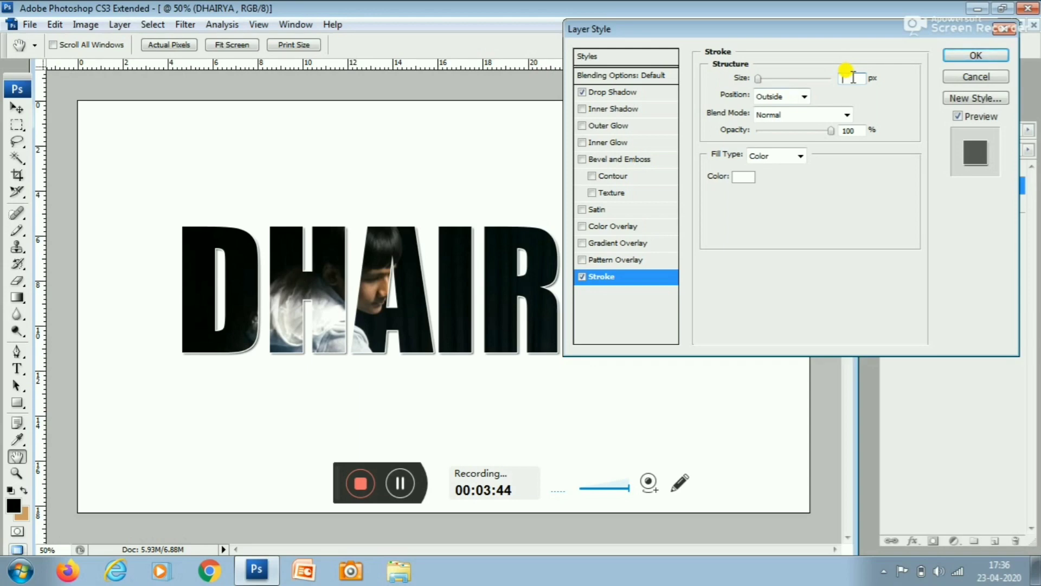
pyautogui.write('1')
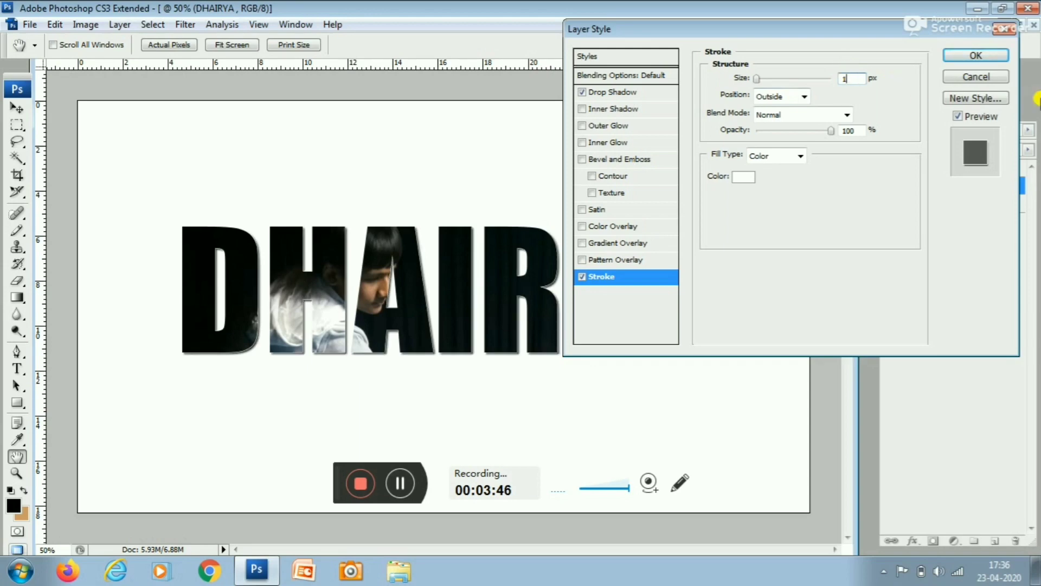
pyautogui.click(992, 55)
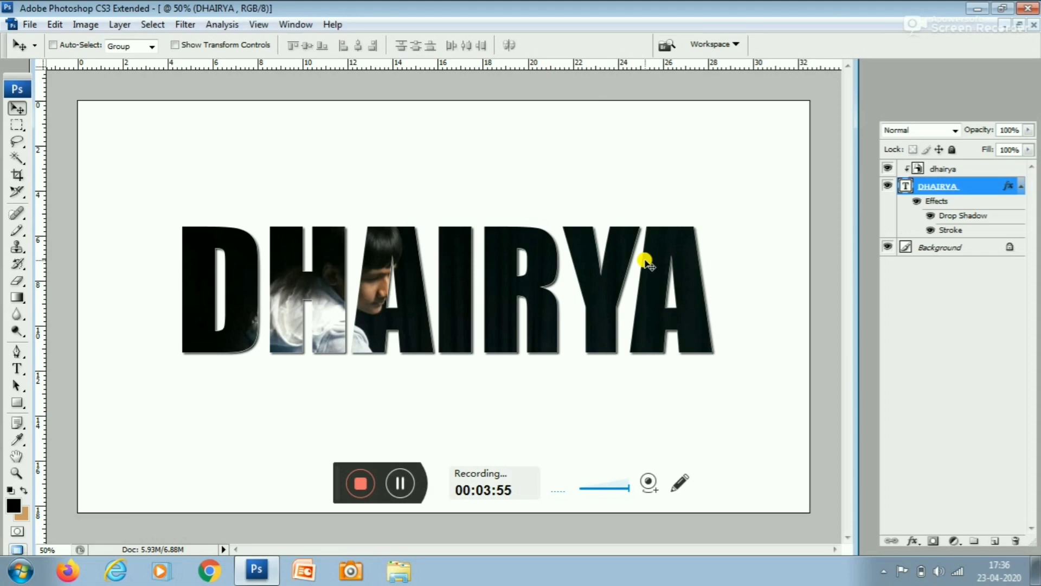
# Step: Convert the Background into a regular layer and give it a reversed Gradient Overlay in Radial style
pyautogui.doubleClick(936, 248)
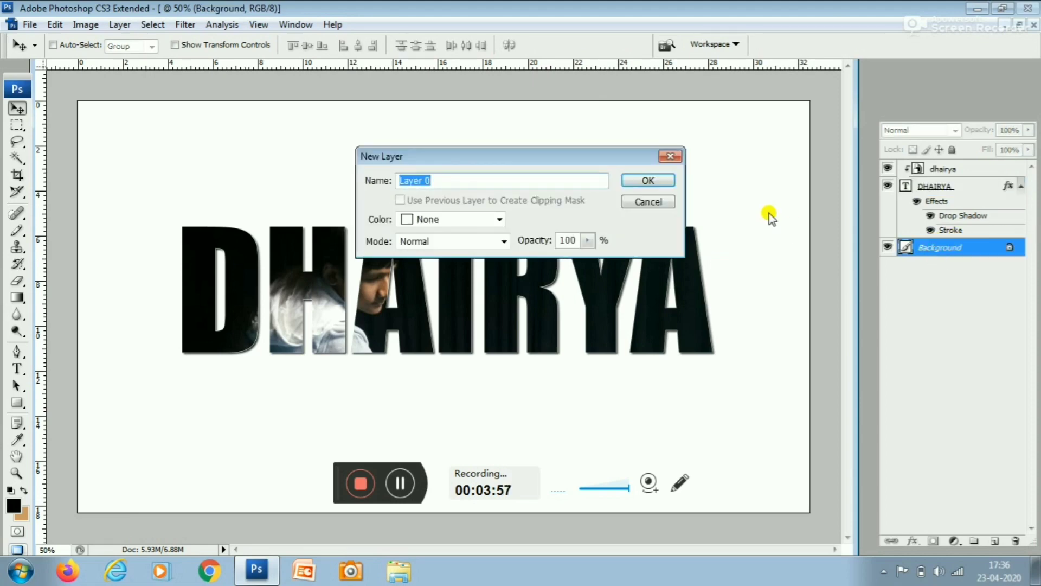
pyautogui.click(650, 181)
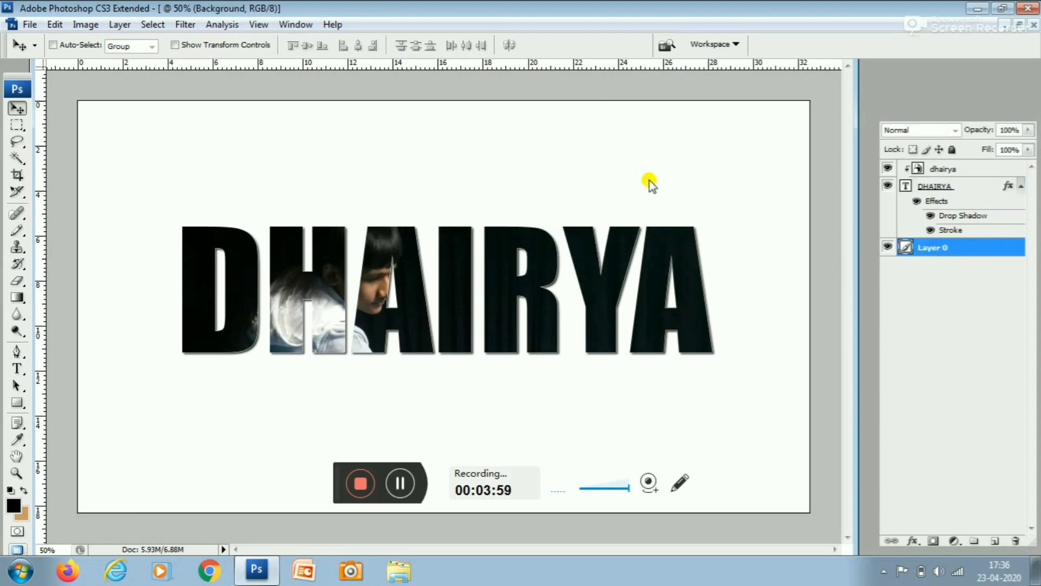
pyautogui.rightClick(963, 249)
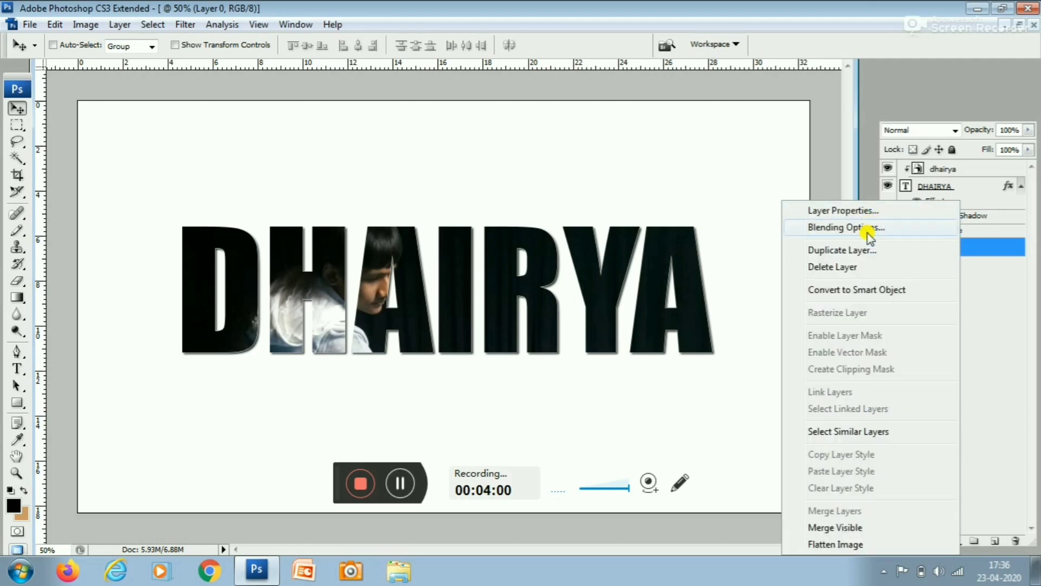
pyautogui.click(868, 233)
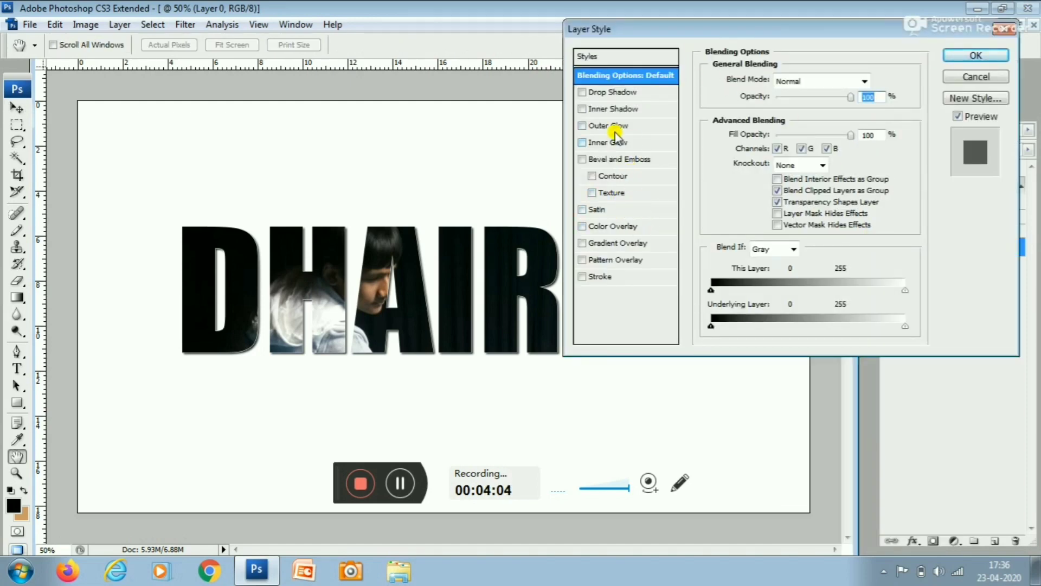
pyautogui.click(622, 244)
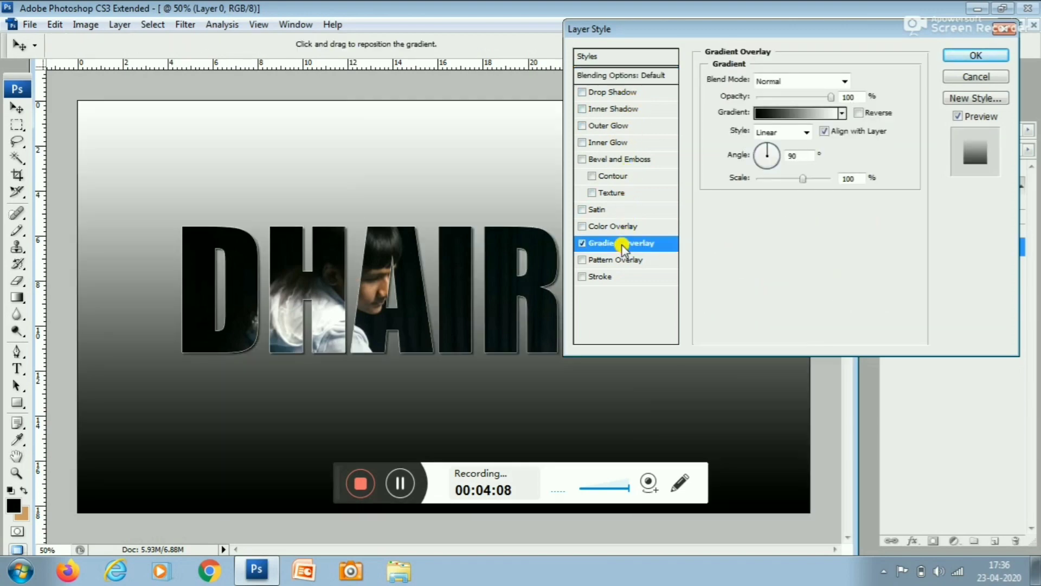
pyautogui.click(805, 133)
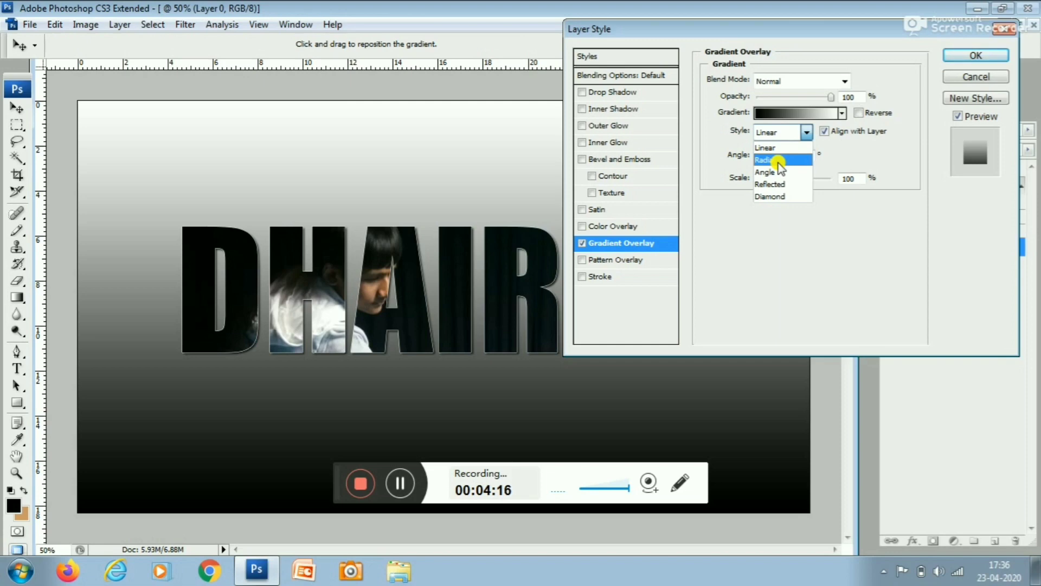
pyautogui.click(777, 161)
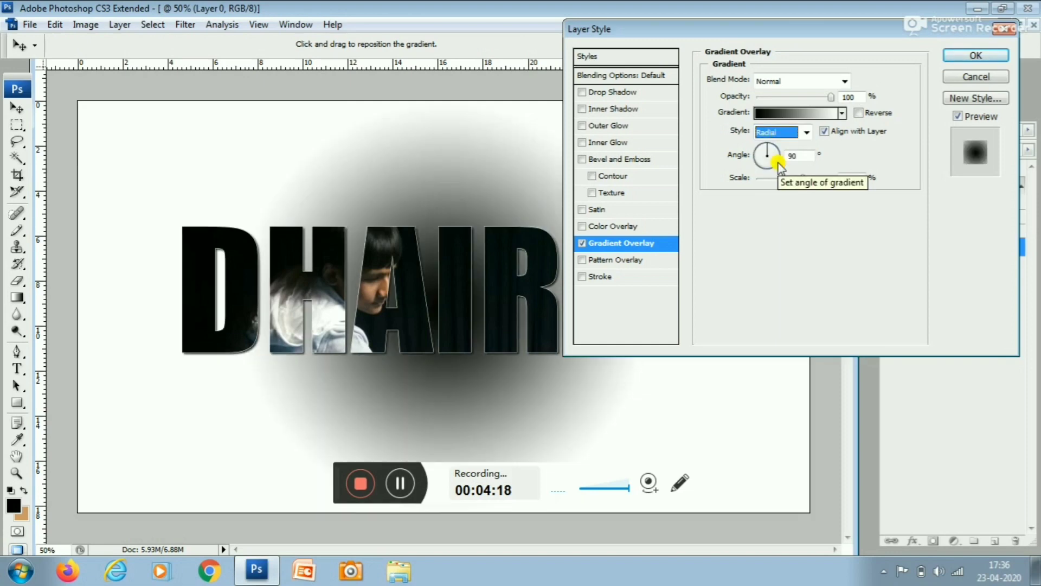
pyautogui.click(860, 113)
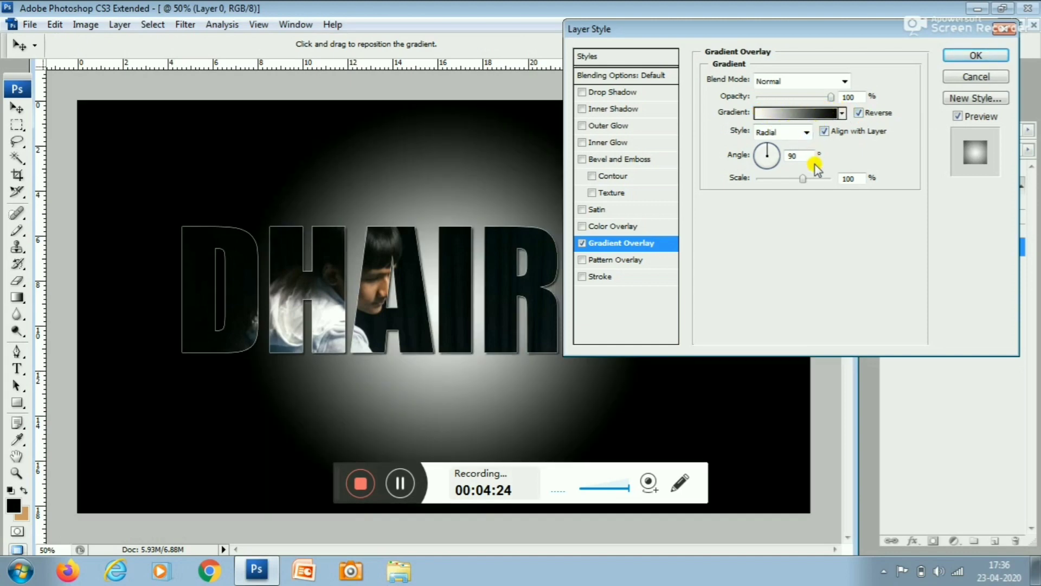
# Step: Set the background gradient overlay's scale to 150%, trying 2000 in between
pyautogui.click(851, 180)
pyautogui.press('BackSpace')
pyautogui.write('5')
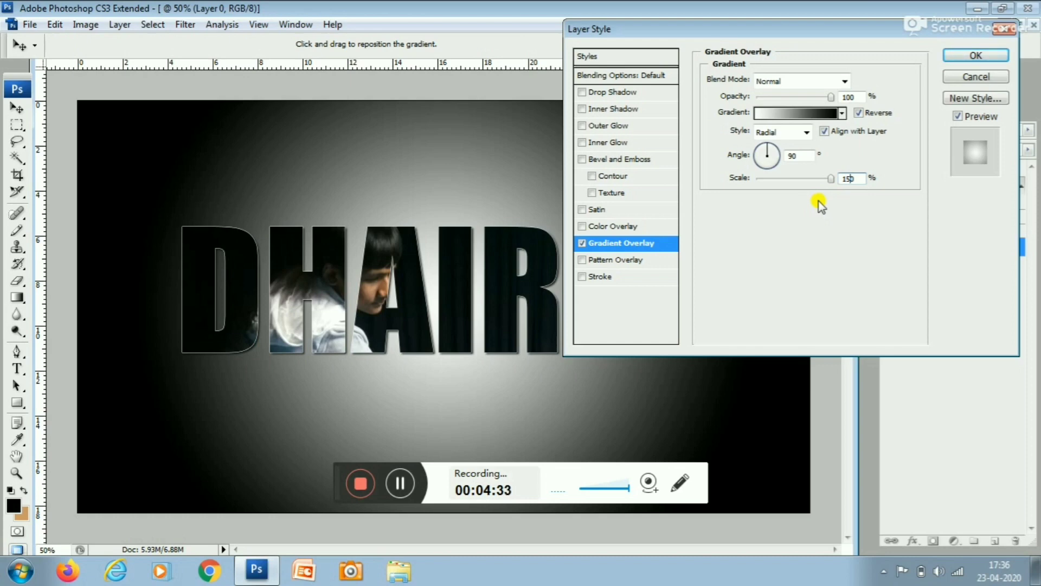
pyautogui.press('BackSpace')
pyautogui.press('BackSpace')
pyautogui.write('2000')
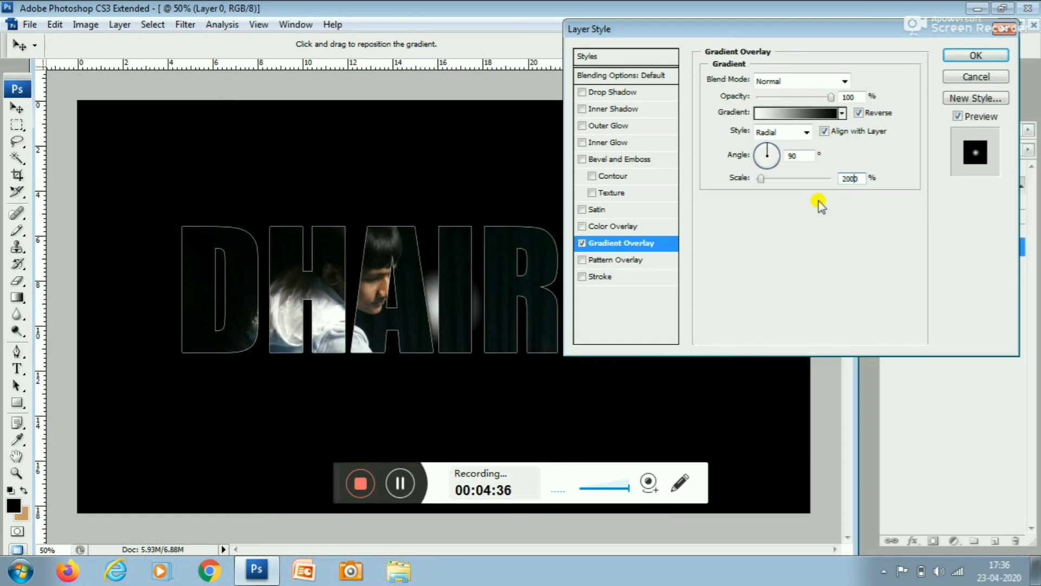
pyautogui.press('BackSpace')
pyautogui.press('BackSpace')
pyautogui.write('150')
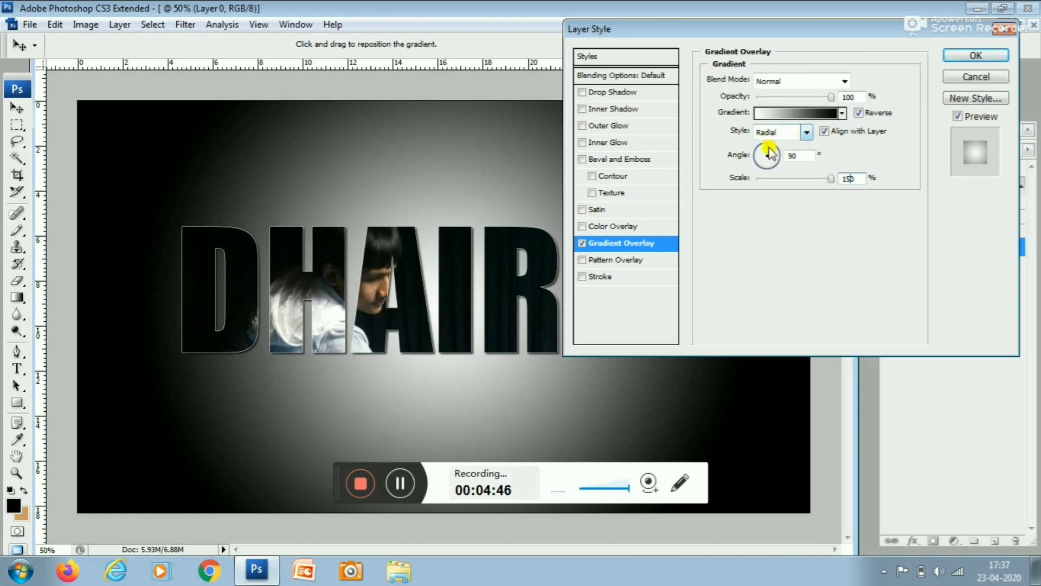
# Step: Change the overlay gradient's black colour stop to grey #666666
pyautogui.click(814, 112)
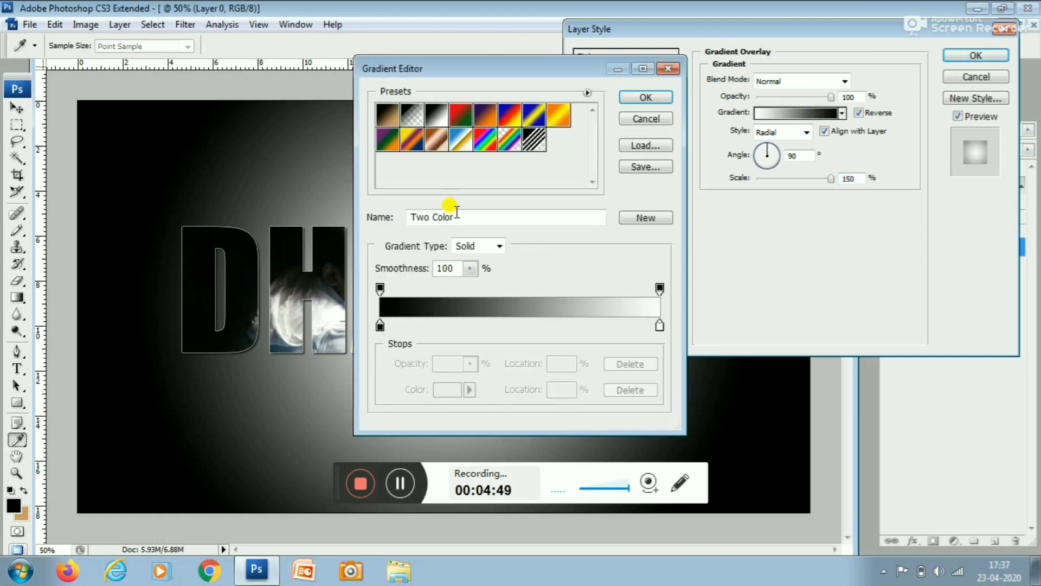
pyautogui.click(379, 326)
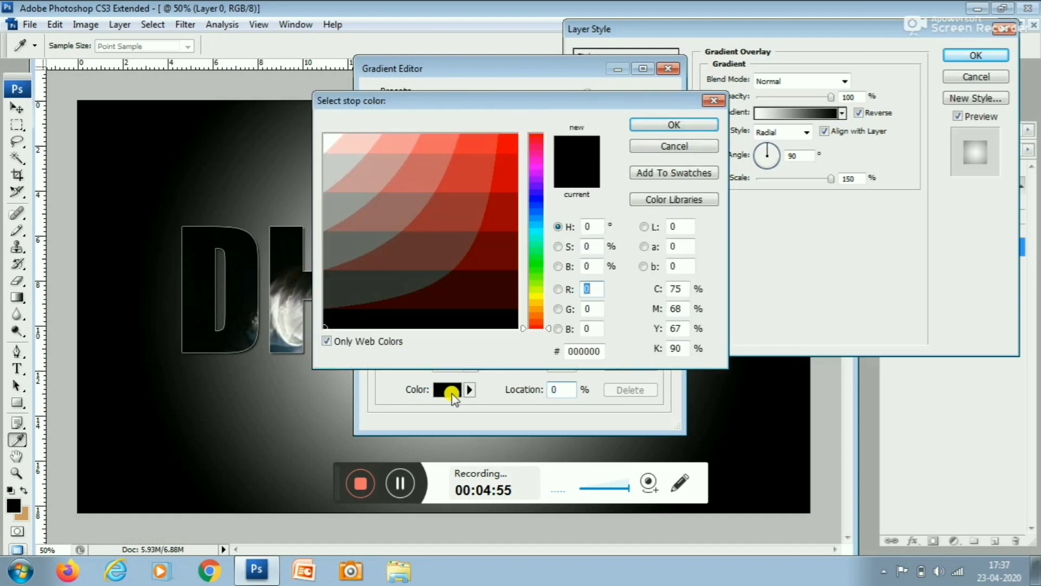
pyautogui.click(446, 389)
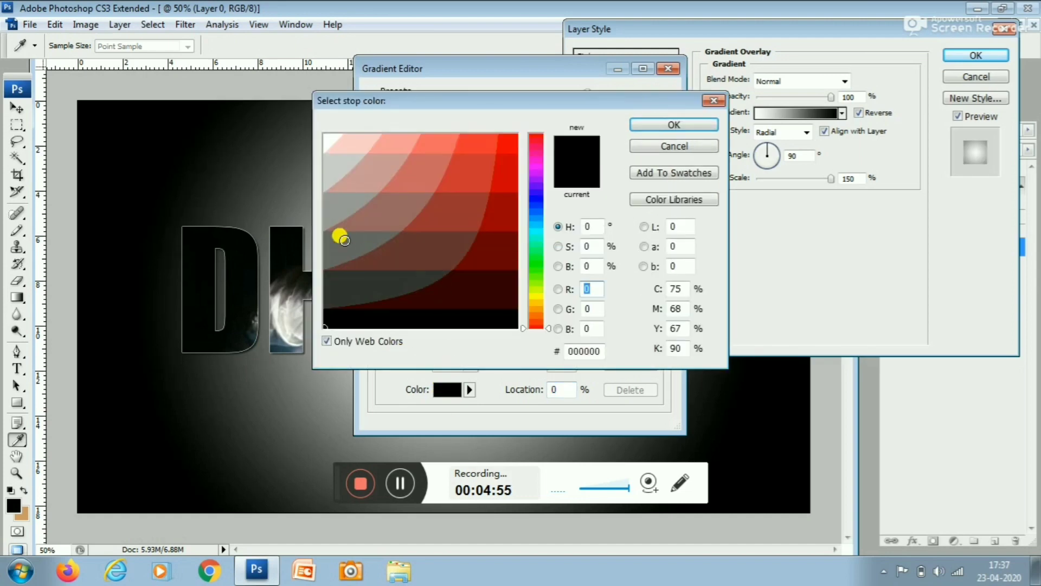
pyautogui.click(328, 265)
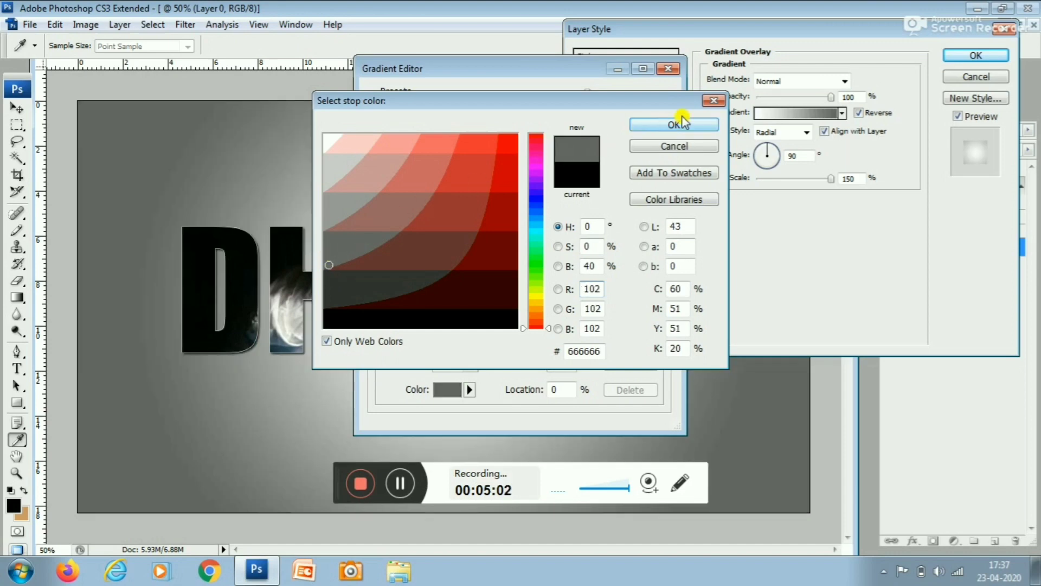
pyautogui.click(678, 124)
# Step: Change the overlay gradient's white colour stop to light grey #cccccc and apply the layer style
pyautogui.click(659, 326)
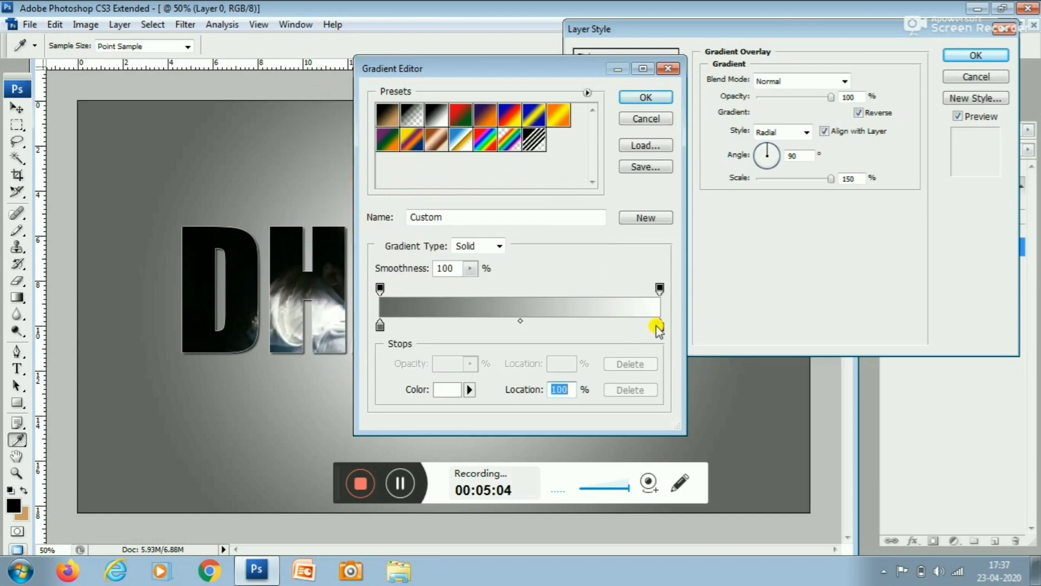
pyautogui.click(446, 389)
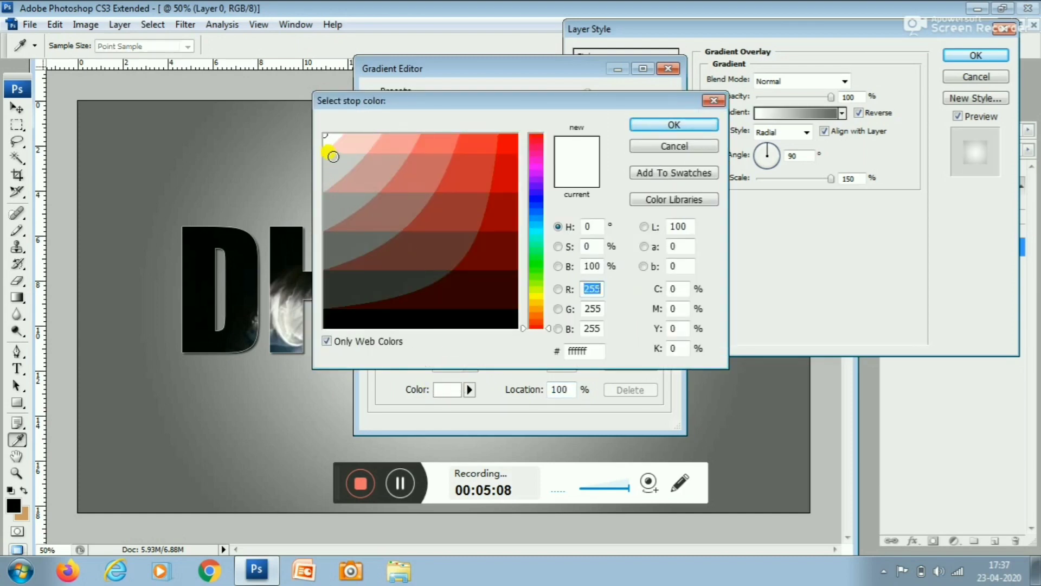
pyautogui.click(331, 159)
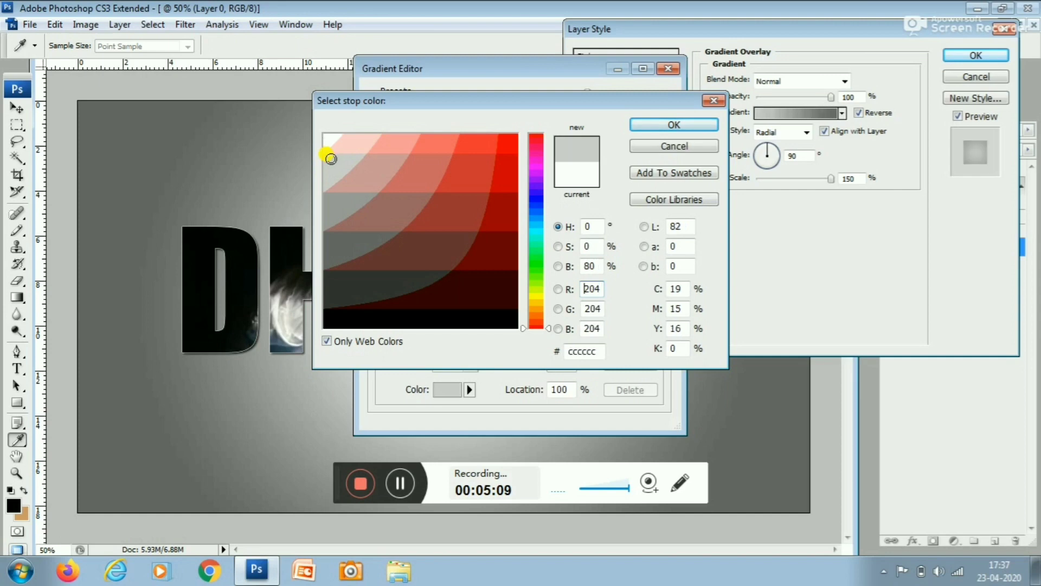
pyautogui.click(648, 123)
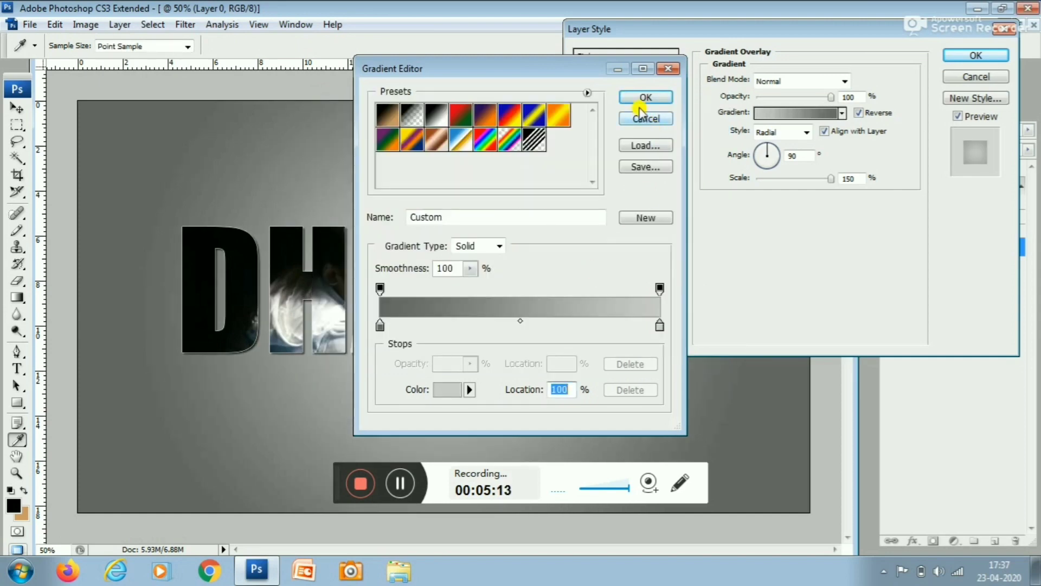
pyautogui.click(643, 100)
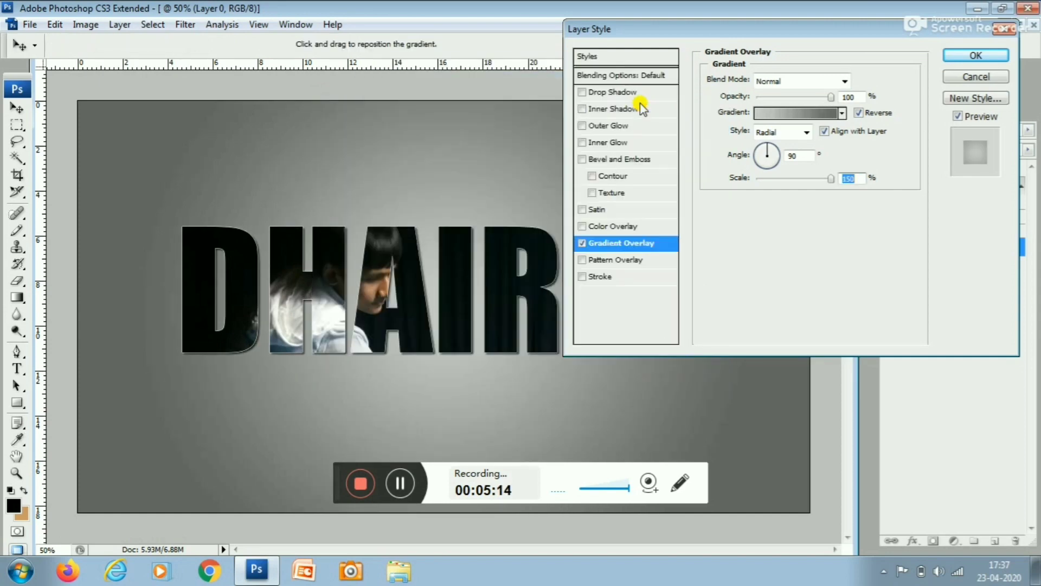
pyautogui.click(972, 55)
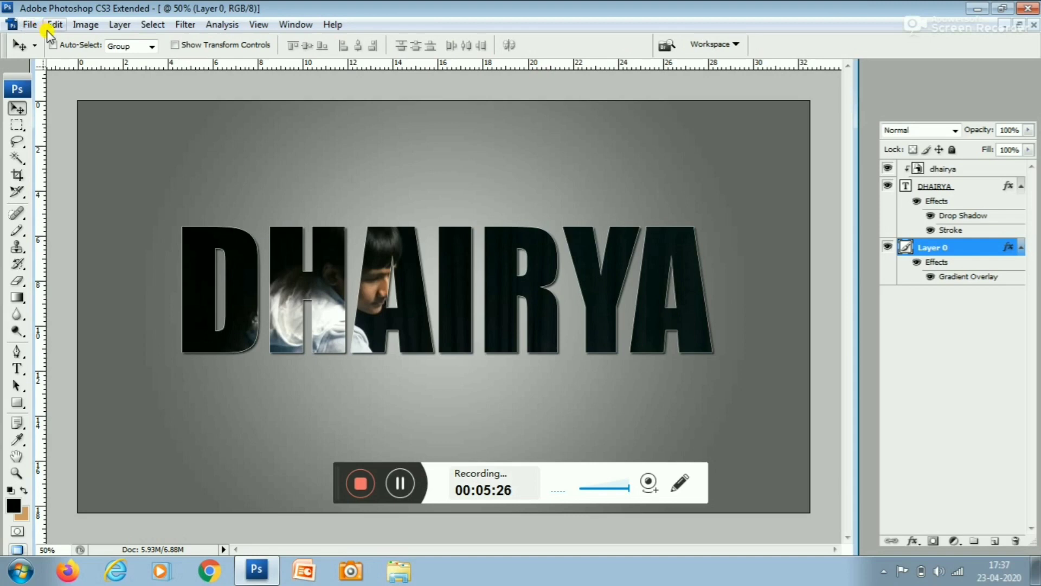
# Step: Place the billiards JPEG photo from the Desktop again, directly above the gradient background layer
pyautogui.click(29, 25)
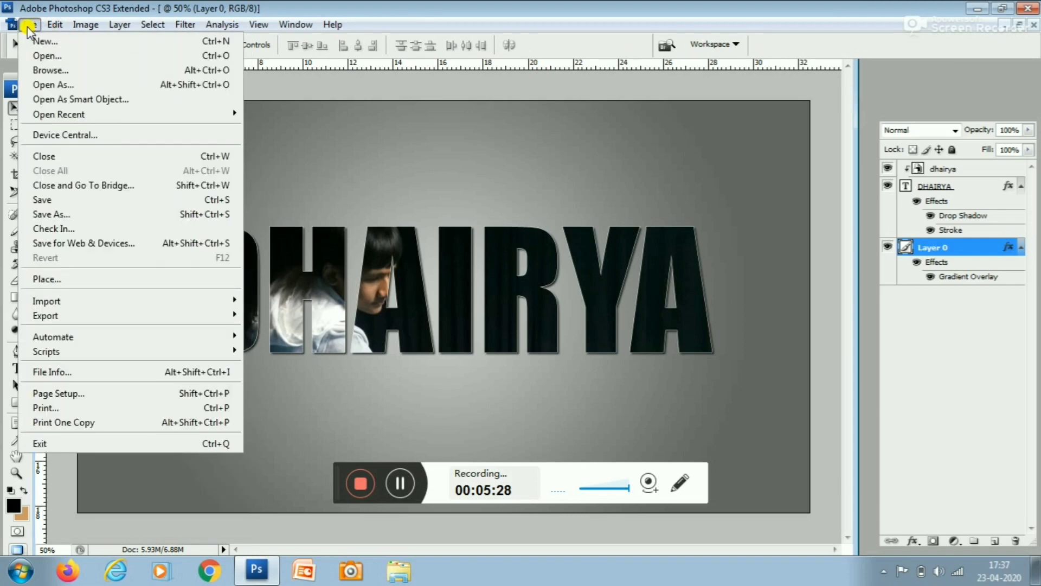
pyautogui.click(29, 273)
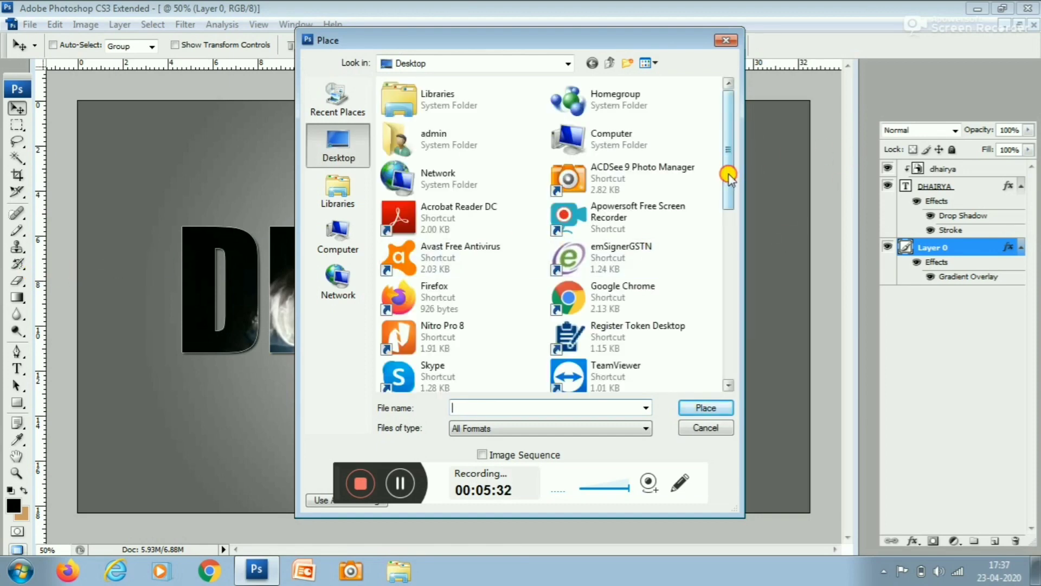
pyautogui.moveTo(728, 174); pyautogui.dragTo(700, 281)
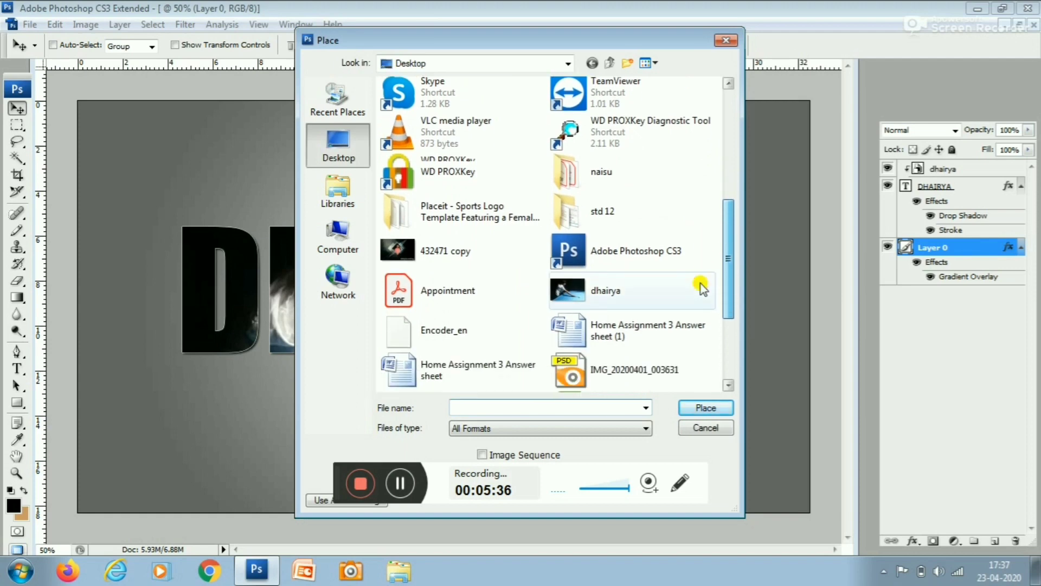
pyautogui.click(634, 282)
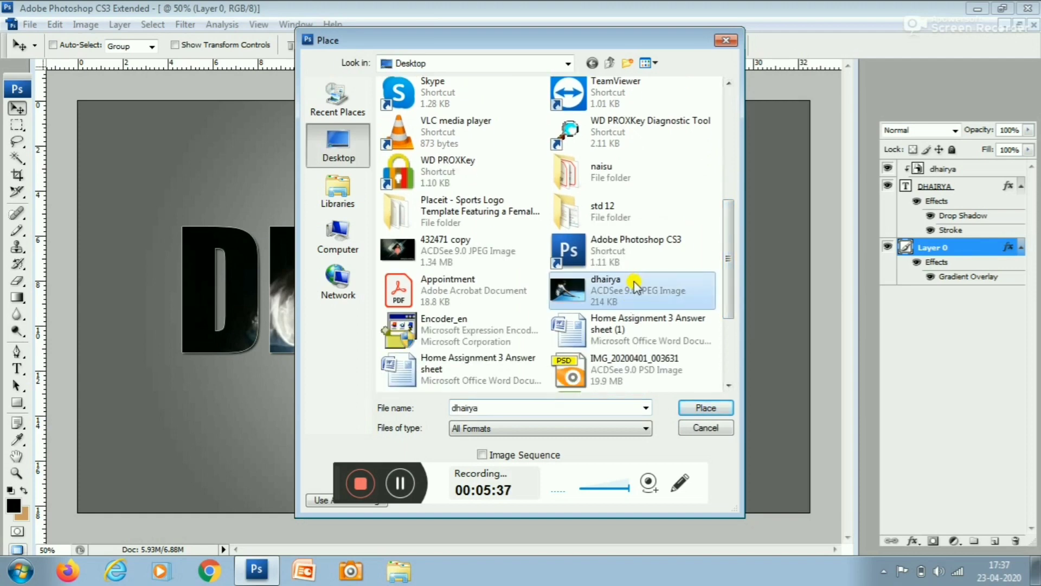
pyautogui.click(705, 411)
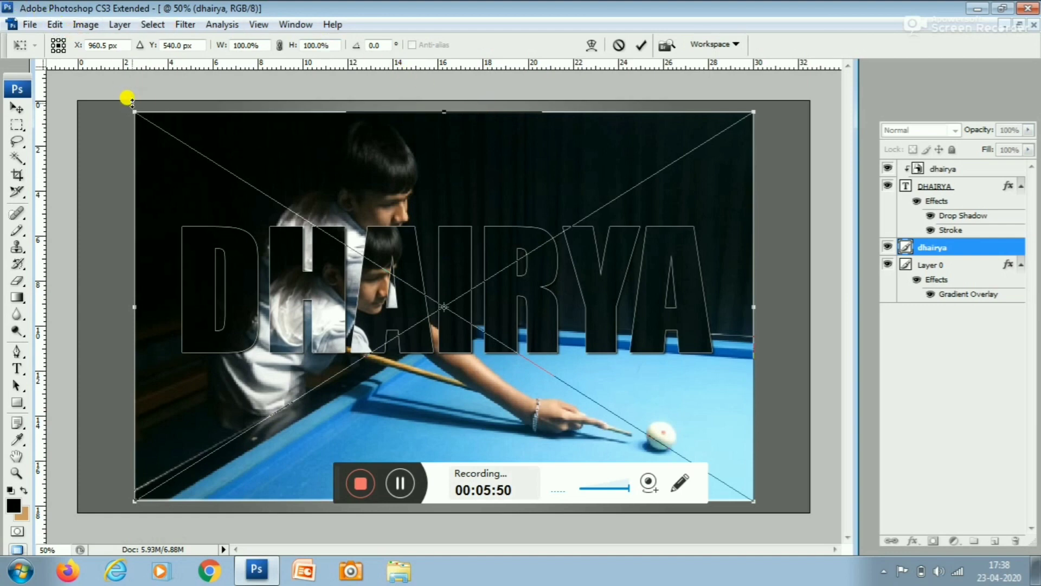
# Step: Enlarge the placed photo proportionally to 119.9%, centred at about X 973.8 px, Y 572.7 px, covering the whole canvas
pyautogui.moveTo(130, 104); pyautogui.dragTo(64, 66)
pyautogui.click(279, 45)
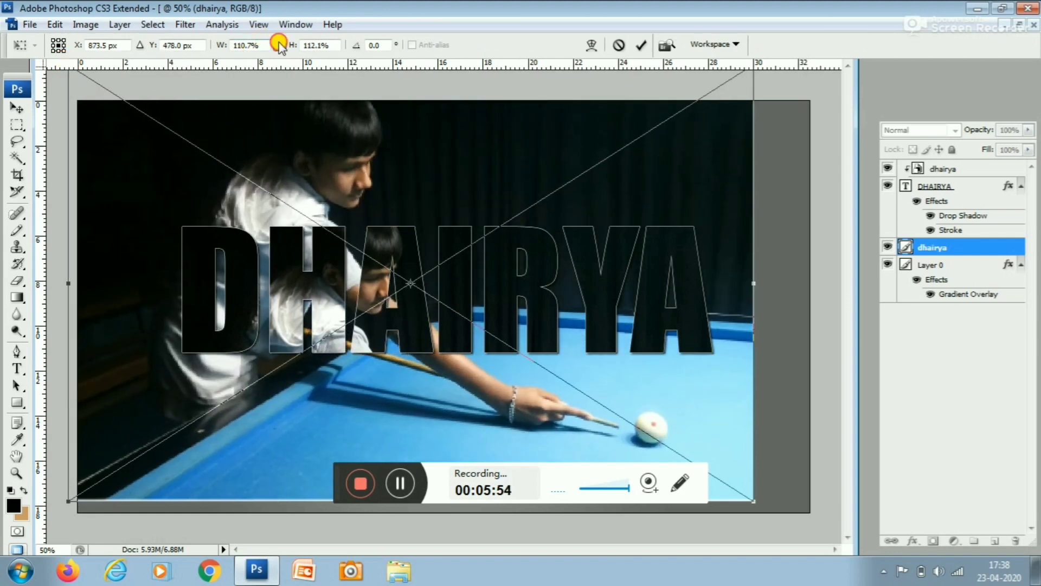
pyautogui.moveTo(747, 498); pyautogui.dragTo(803, 527)
pyautogui.moveTo(740, 440)
pyautogui.mouseDown()
pyautogui.moveTo(748, 454)
pyautogui.moveTo(714, 458)
pyautogui.moveTo(747, 459)
pyautogui.mouseUp()
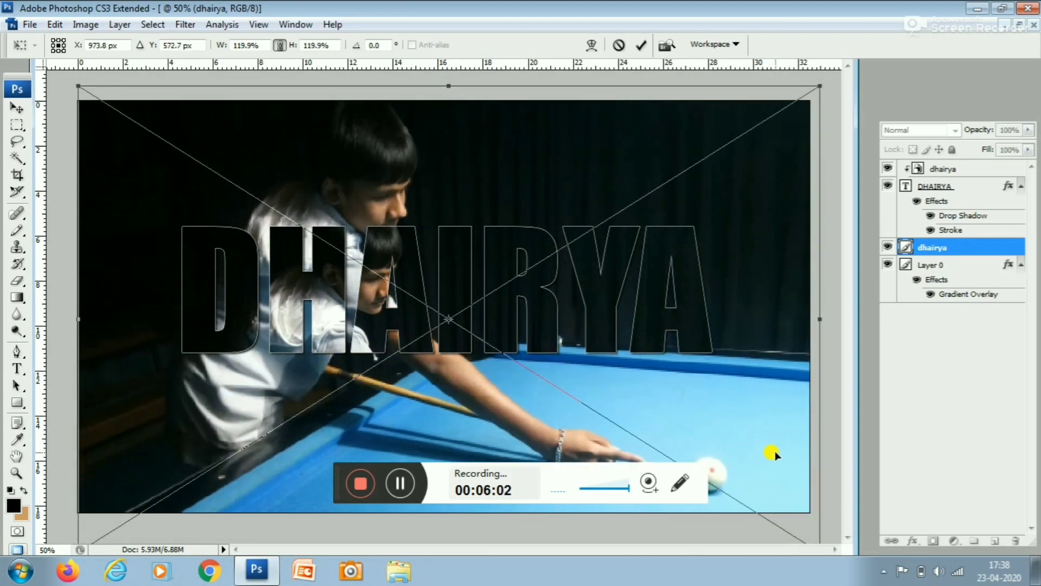
pyautogui.press('Return')
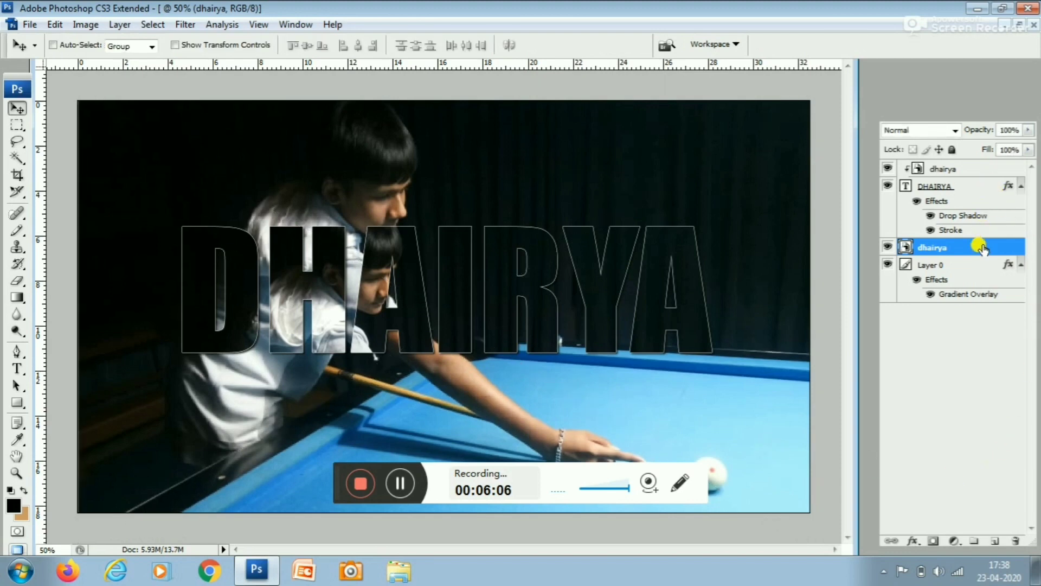
# Step: Lower the opacity of the full-canvas photo layer beneath the text to 34%
pyautogui.click(1029, 130)
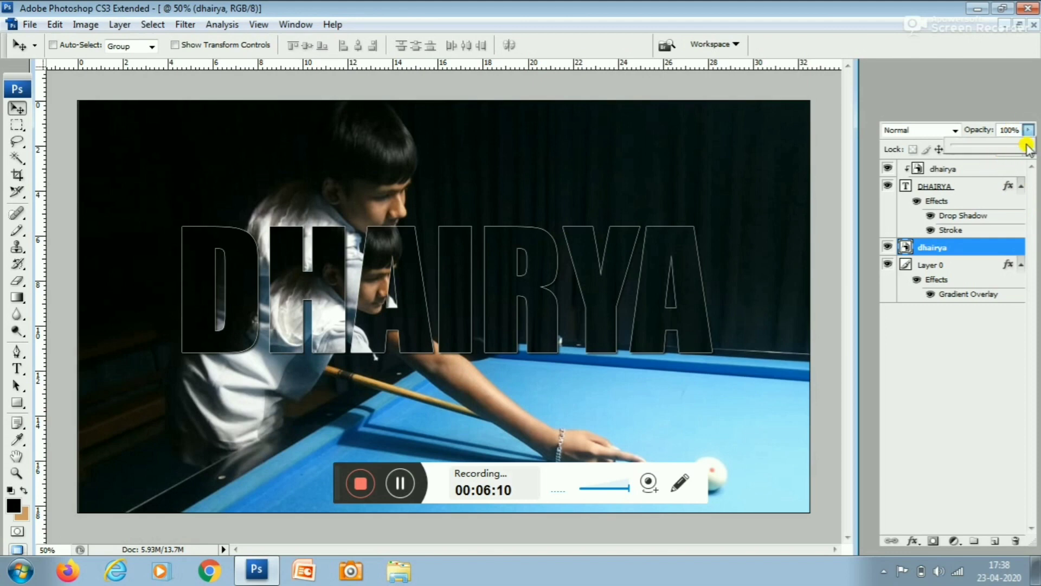
pyautogui.moveTo(1026, 146); pyautogui.dragTo(972, 158)
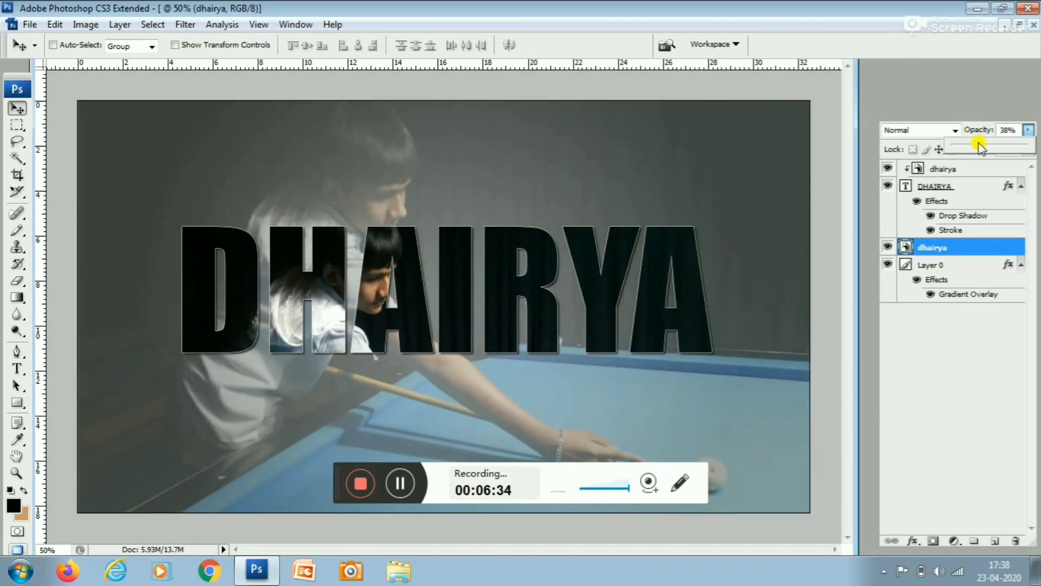
pyautogui.moveTo(980, 146); pyautogui.dragTo(978, 146)
# Step: Apply a Gaussian Blur with a 9.5-pixel radius to the faded full-canvas photo layer
pyautogui.click(185, 24)
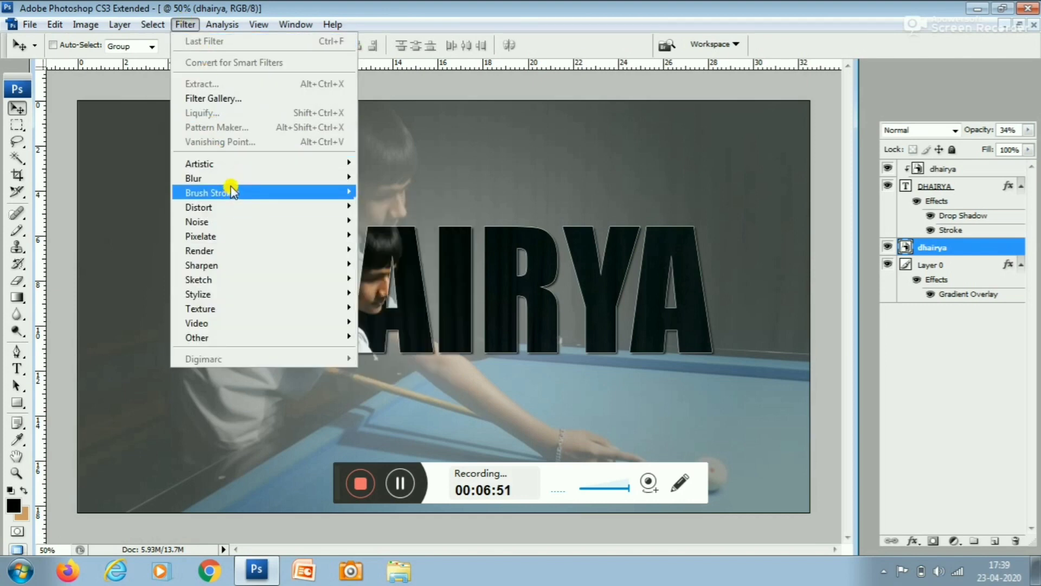
pyautogui.moveTo(233, 178)
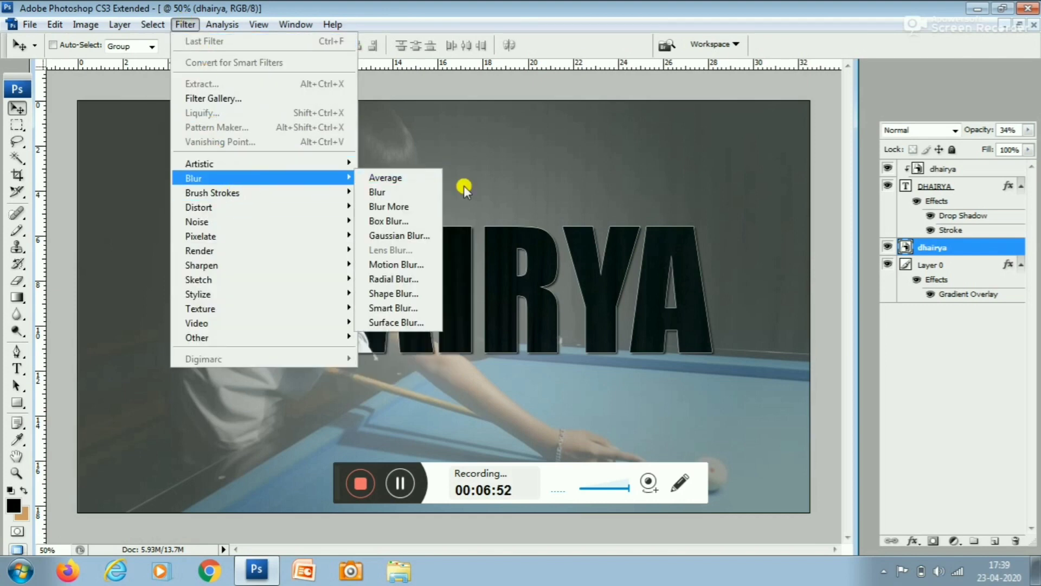
pyautogui.click(415, 234)
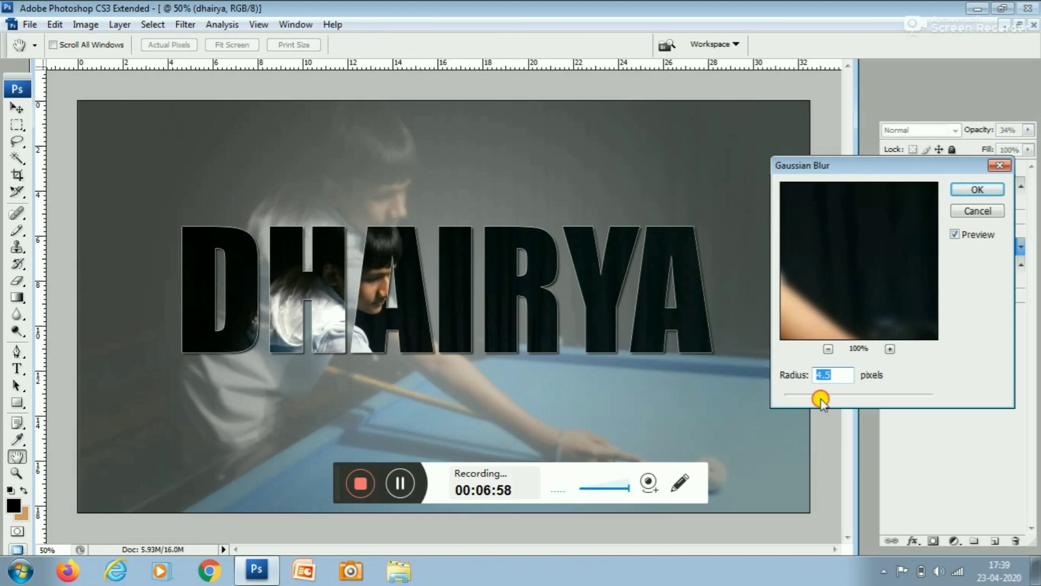
pyautogui.moveTo(821, 400); pyautogui.dragTo(843, 404)
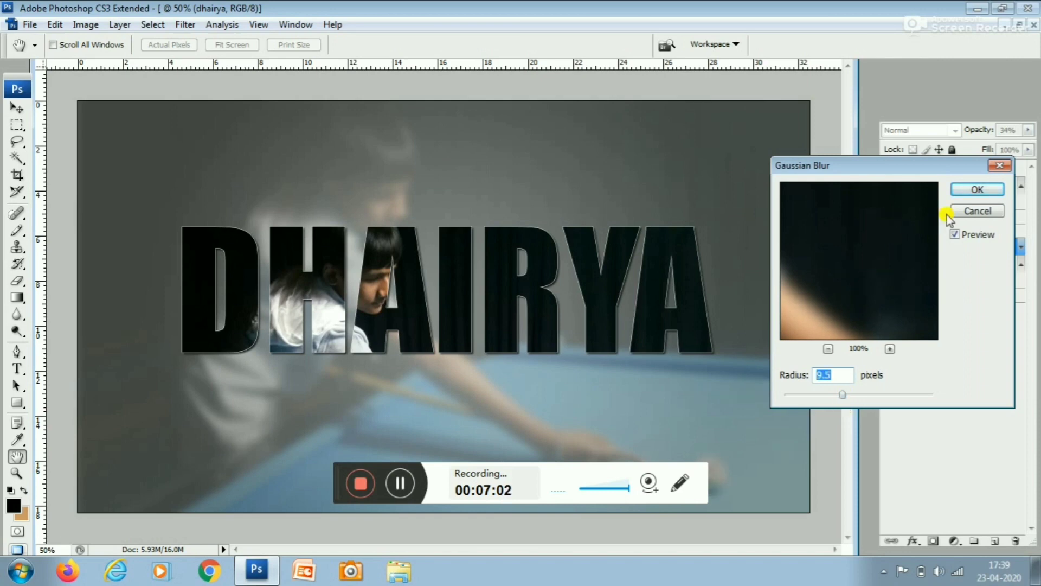
pyautogui.click(977, 191)
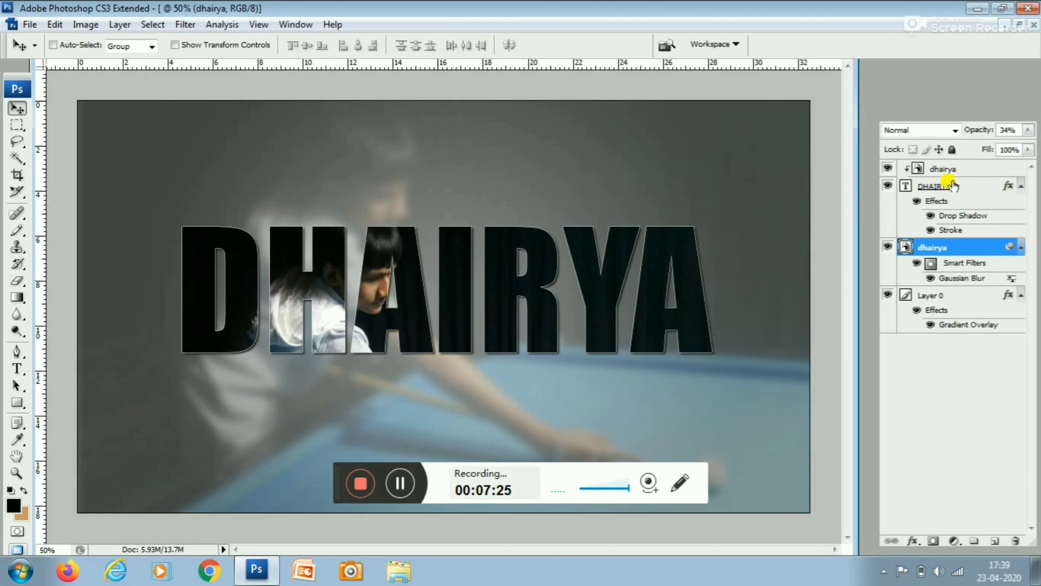
# Step: Move the text down and slightly right on the canvas, and reposition its clipped photo so the player's face shows between the H and A
pyautogui.click(931, 186)
pyautogui.moveTo(623, 272); pyautogui.dragTo(665, 337)
pyautogui.click(933, 168)
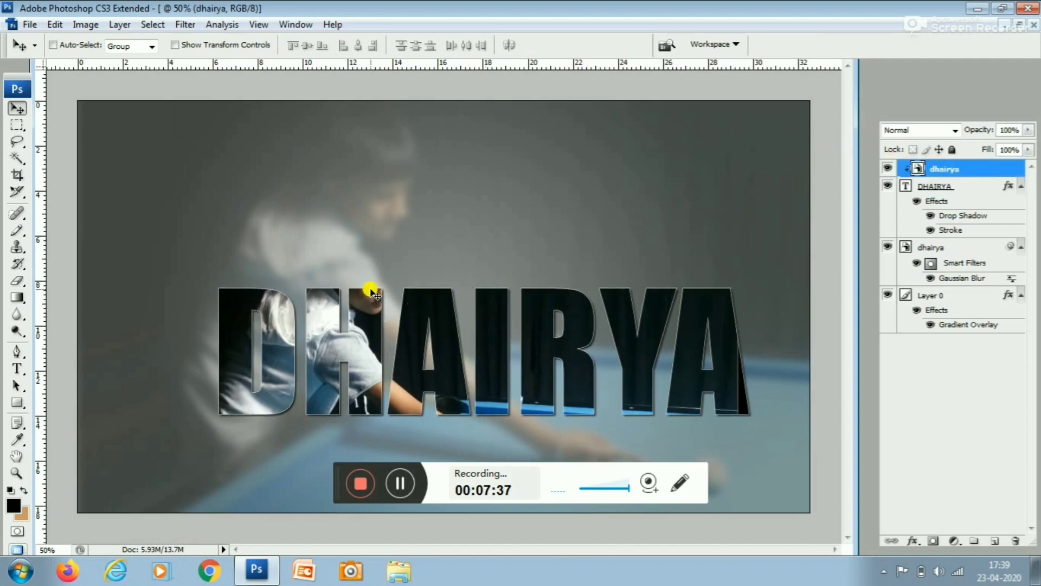
pyautogui.moveTo(372, 292); pyautogui.dragTo(384, 309)
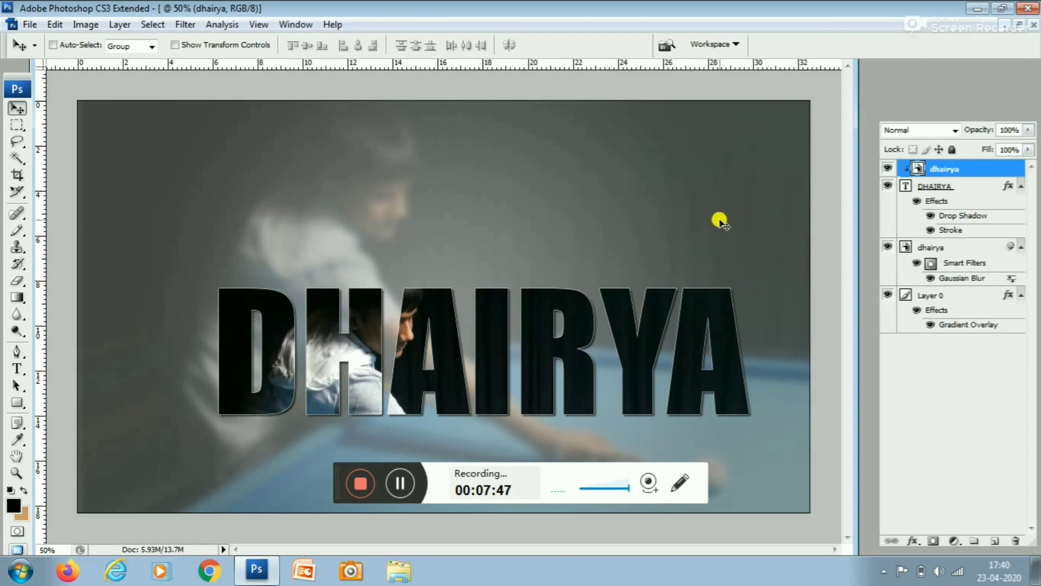
# Step: Collapse the text layer's effects list and the blurred photo layer's smart filter list
pyautogui.click(1022, 189)
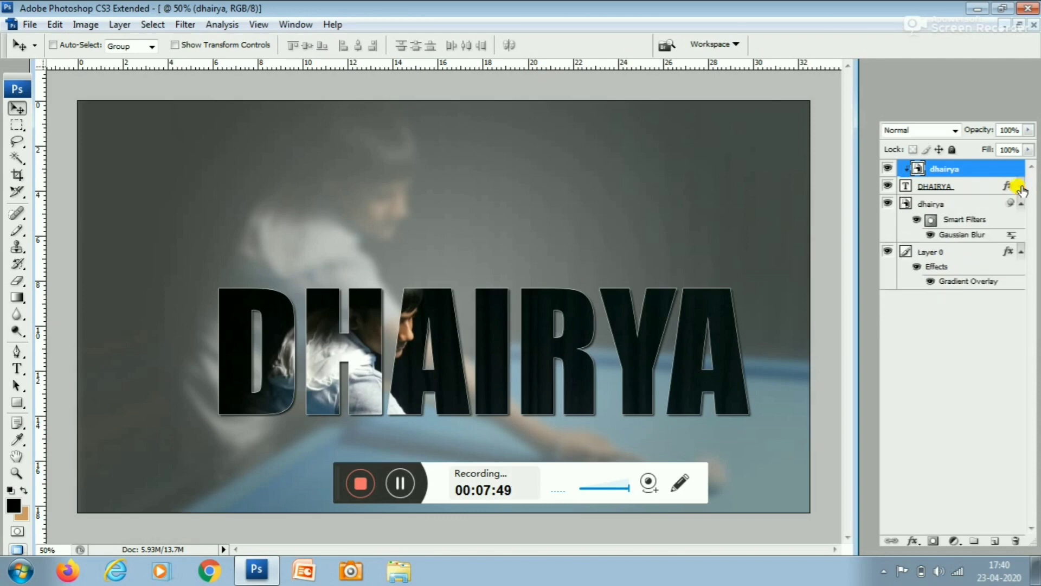
pyautogui.click(1022, 203)
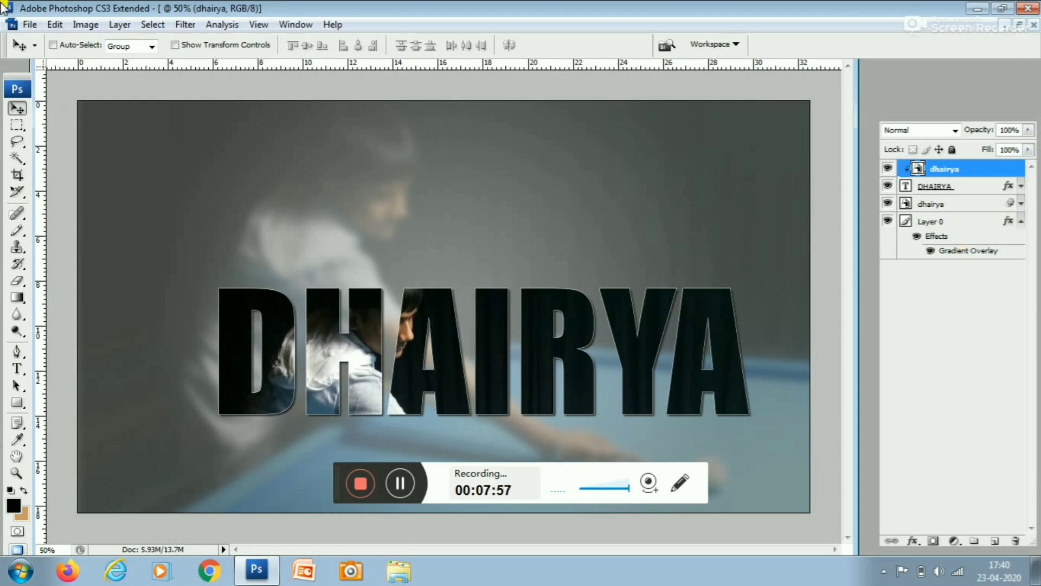
# Step: Save a JPEG copy of the design to the Desktop at quality 12 (Maximum) with the Baseline ("Standard") format option
pyautogui.click(30, 24)
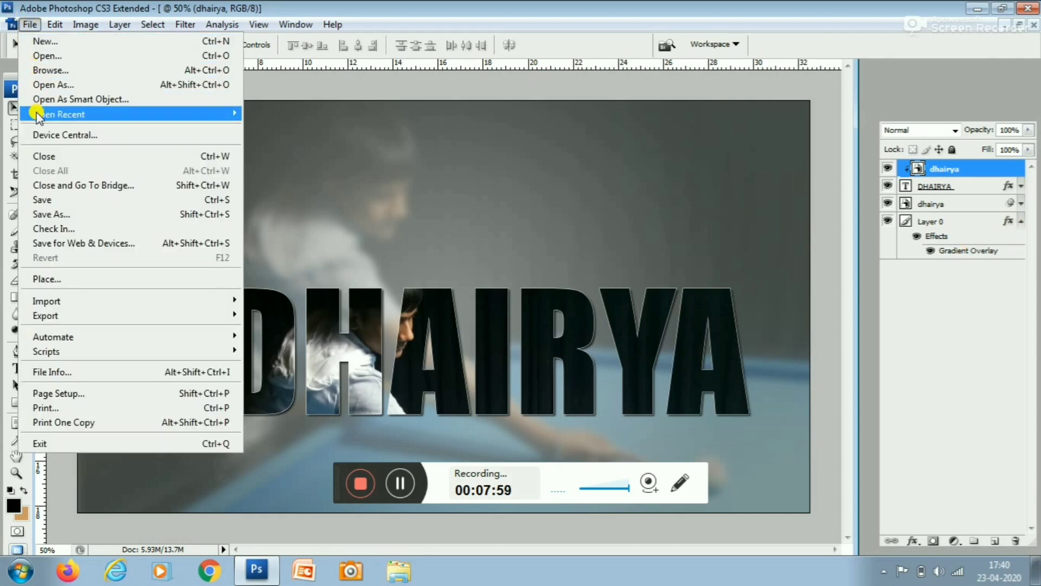
pyautogui.click(41, 213)
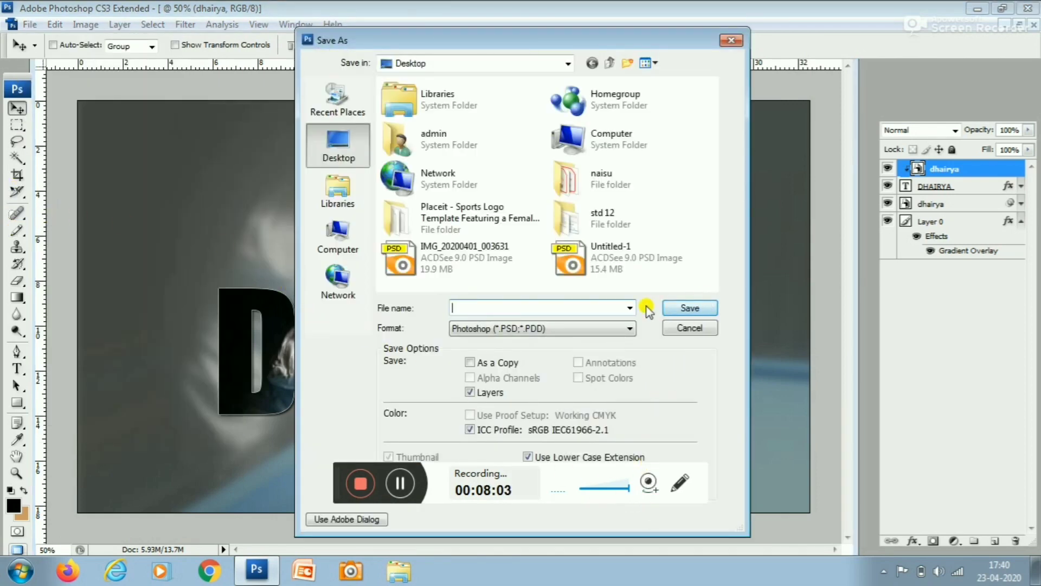
pyautogui.click(535, 328)
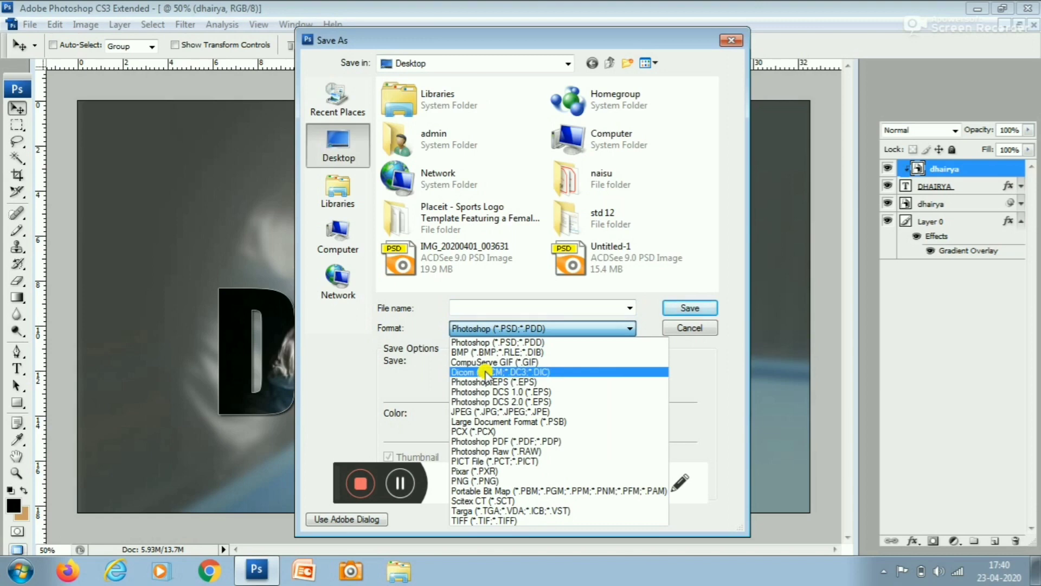
pyautogui.click(476, 412)
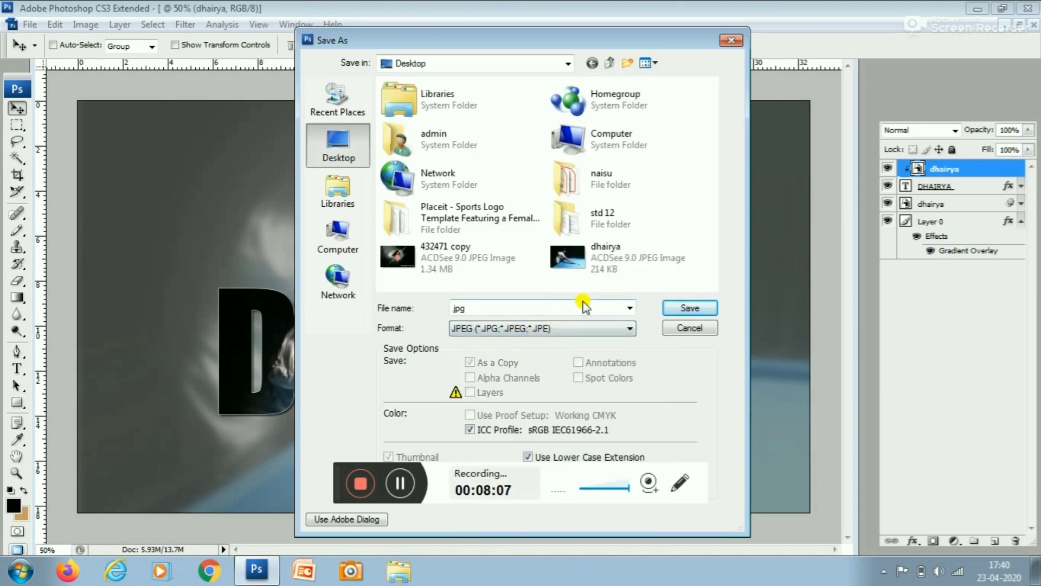
pyautogui.click(666, 308)
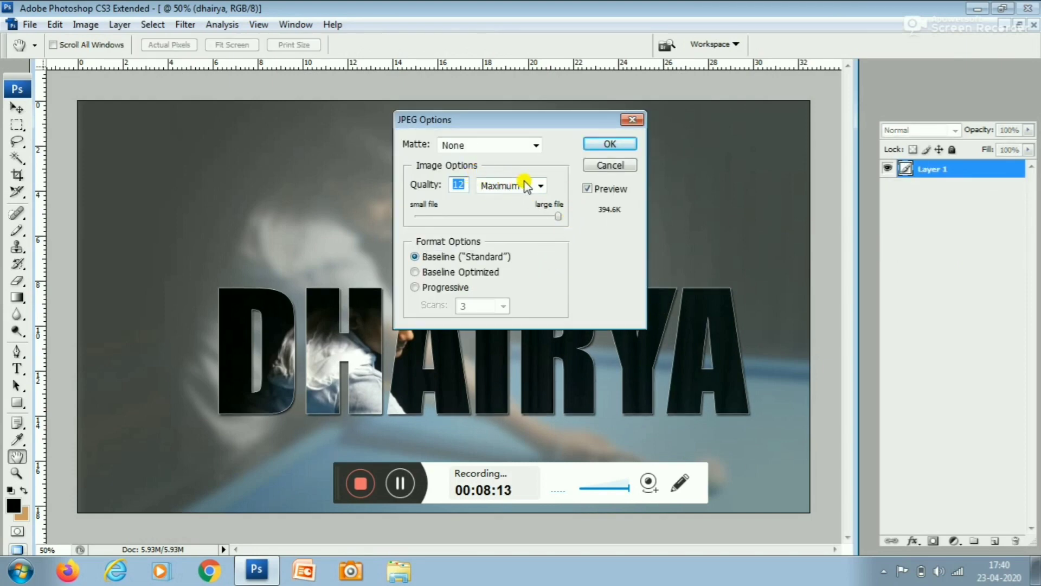
pyautogui.click(606, 142)
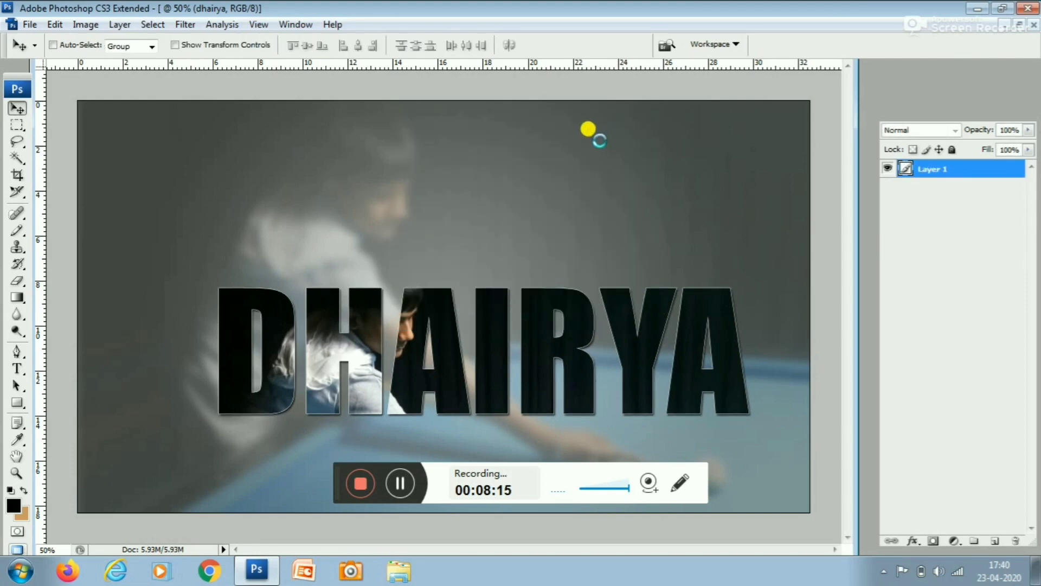